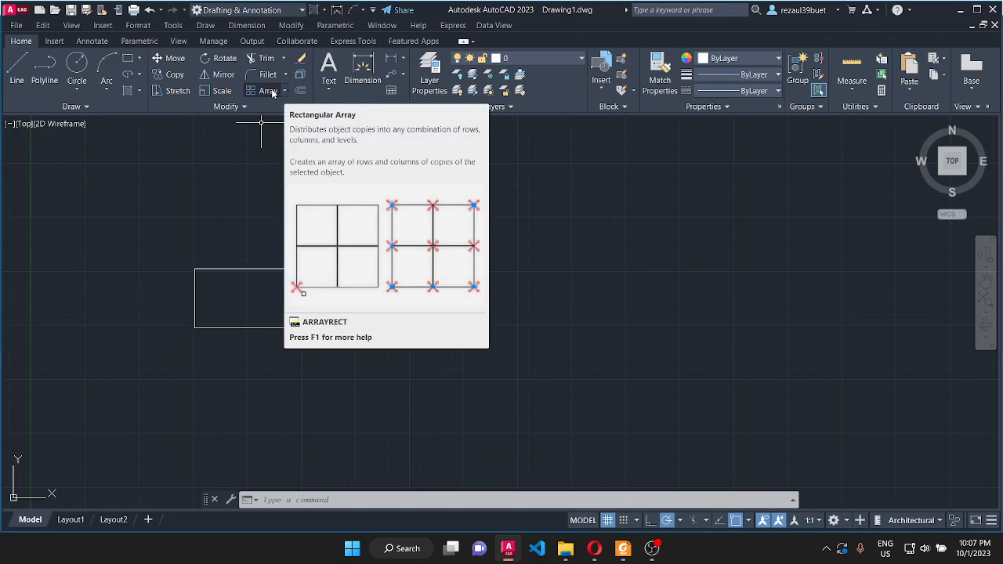
# Step: Create a rectangular array of the rectangle with four columns and three rows
pyautogui.click(266, 91)
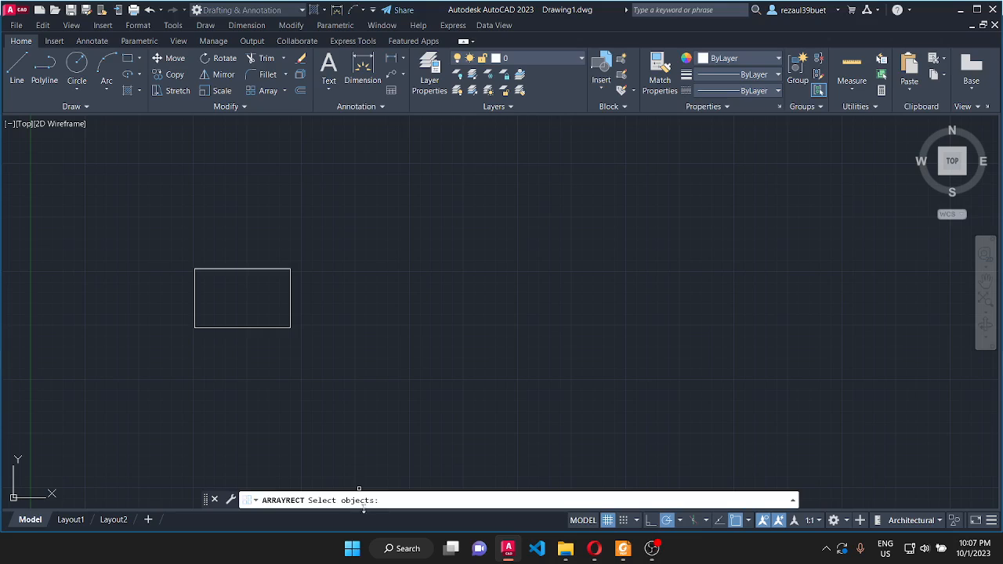
pyautogui.click(290, 298)
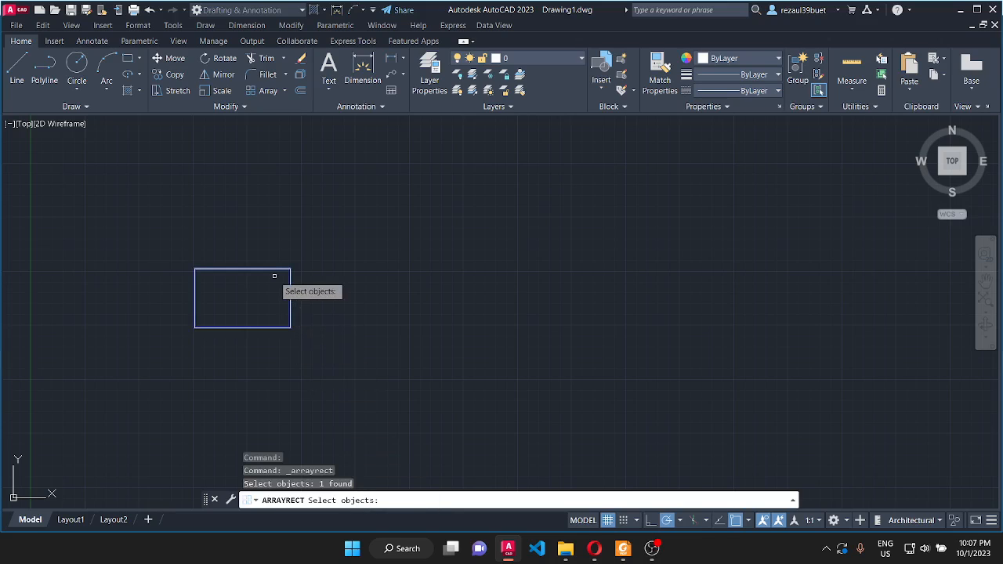
pyautogui.press('Return')
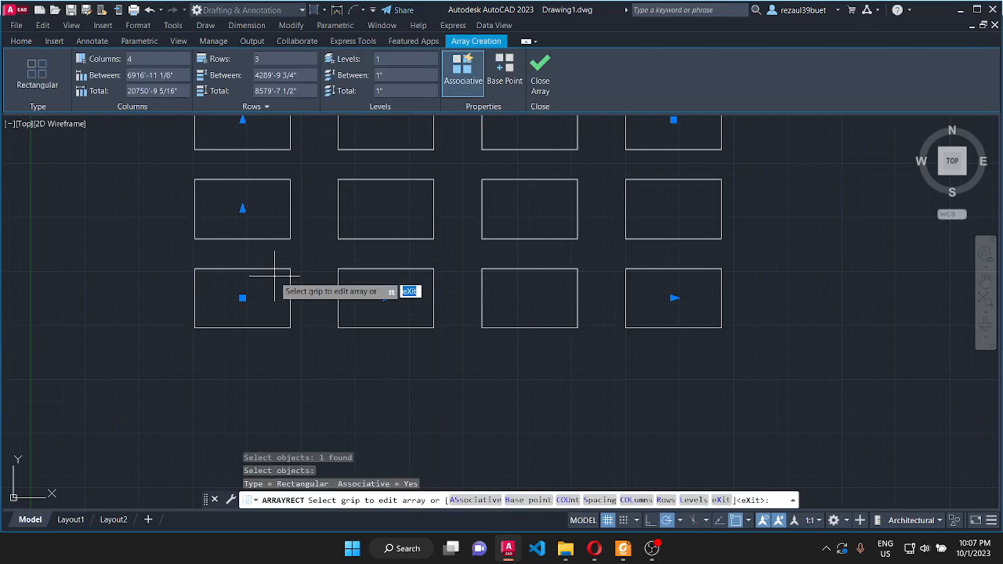
pyautogui.scroll(-2, 275, 276)
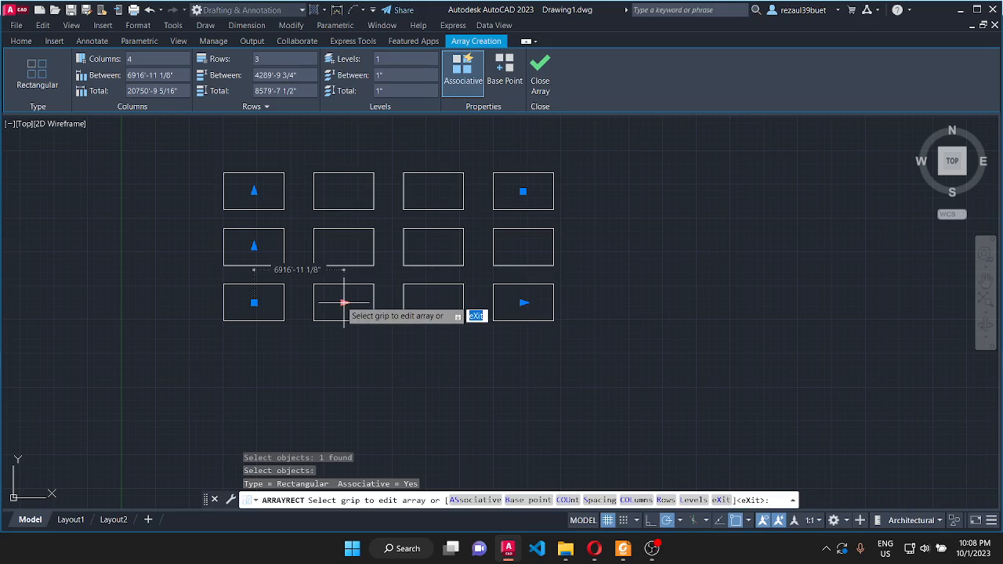
# Step: Move the array horizontally away from its original position by its base grip, and widen the column spacing to about 12650 feet
pyautogui.click(254, 302)
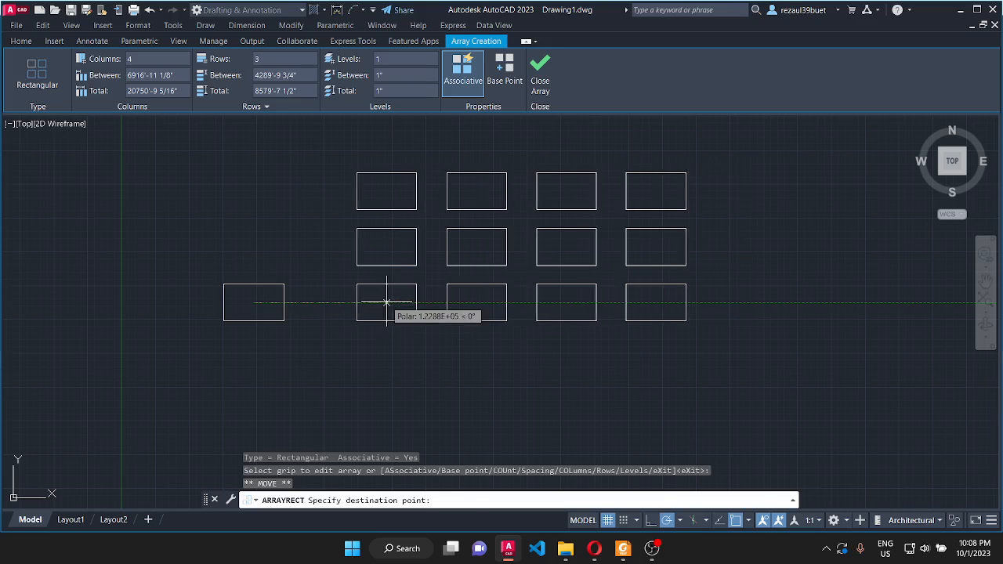
pyautogui.click(384, 303)
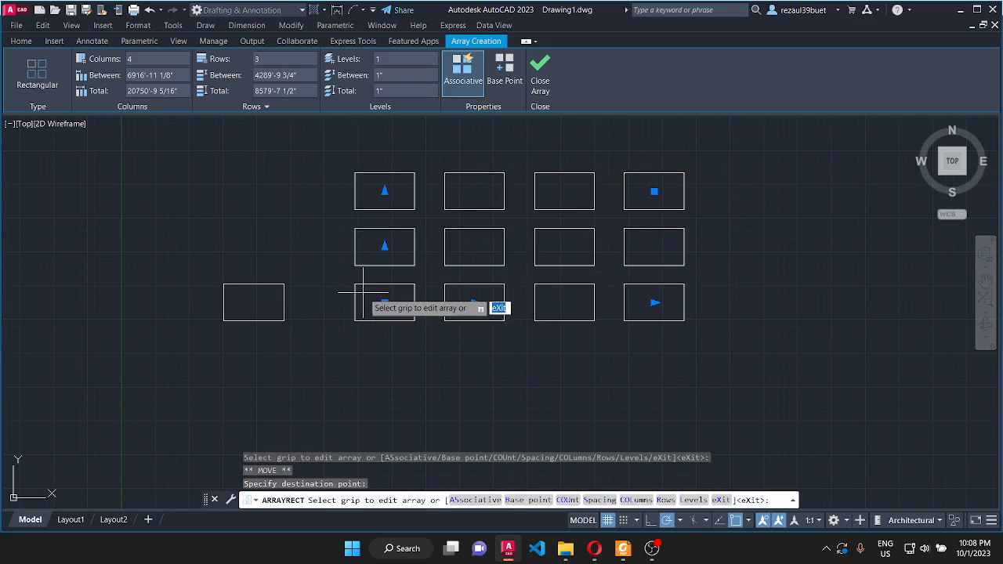
pyautogui.scroll(-2, 278, 349)
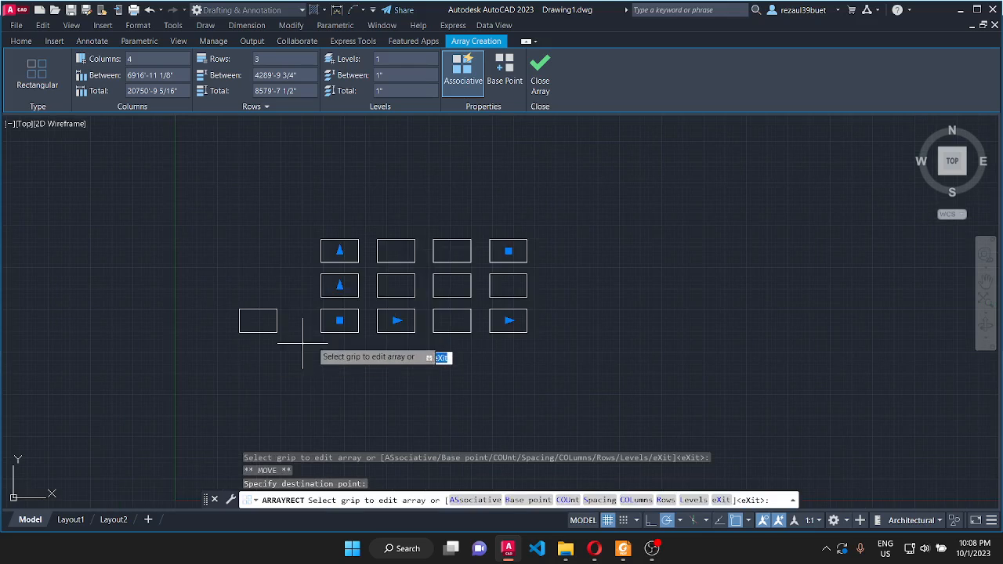
pyautogui.scroll(2, 377, 298)
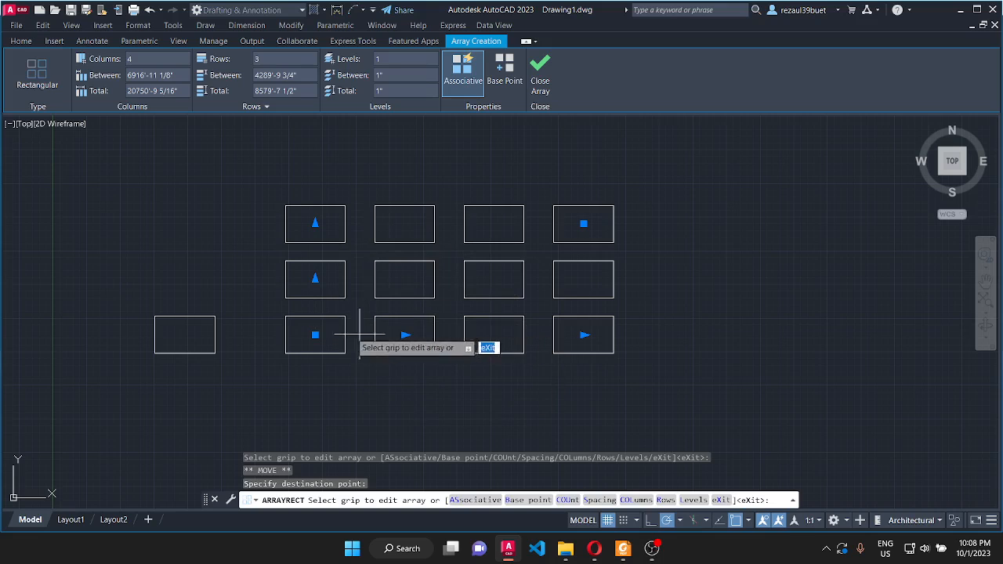
pyautogui.click(405, 335)
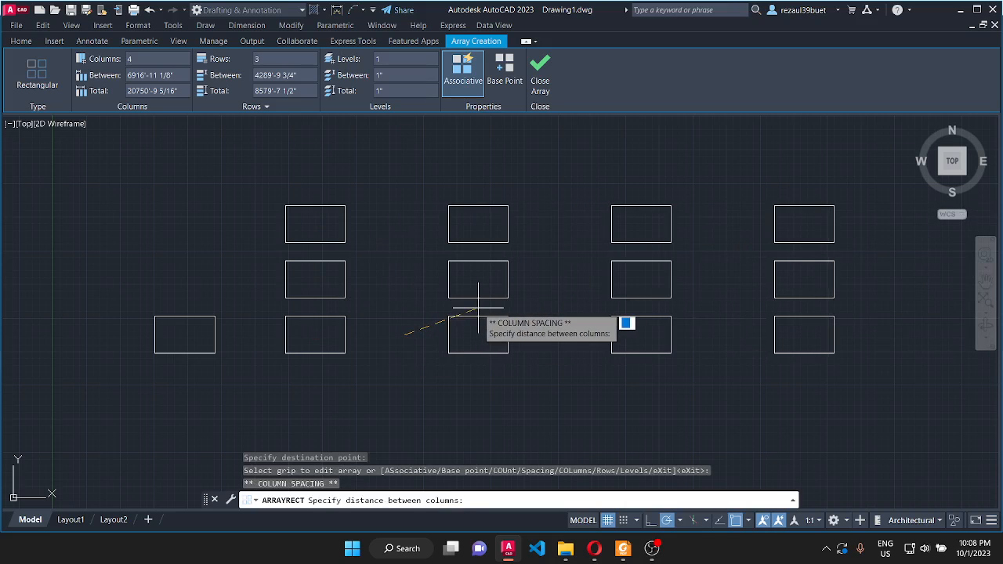
pyautogui.click(478, 308)
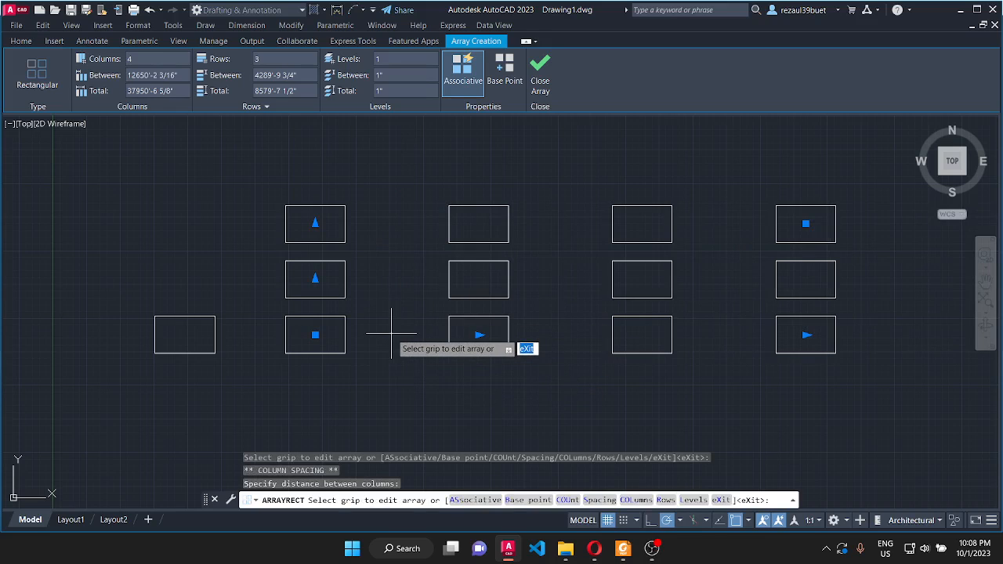
# Step: Try to extend the rectangle array to six columns with its column count grip
pyautogui.scroll(-4, 358, 347)
pyautogui.scroll(4, 540, 341)
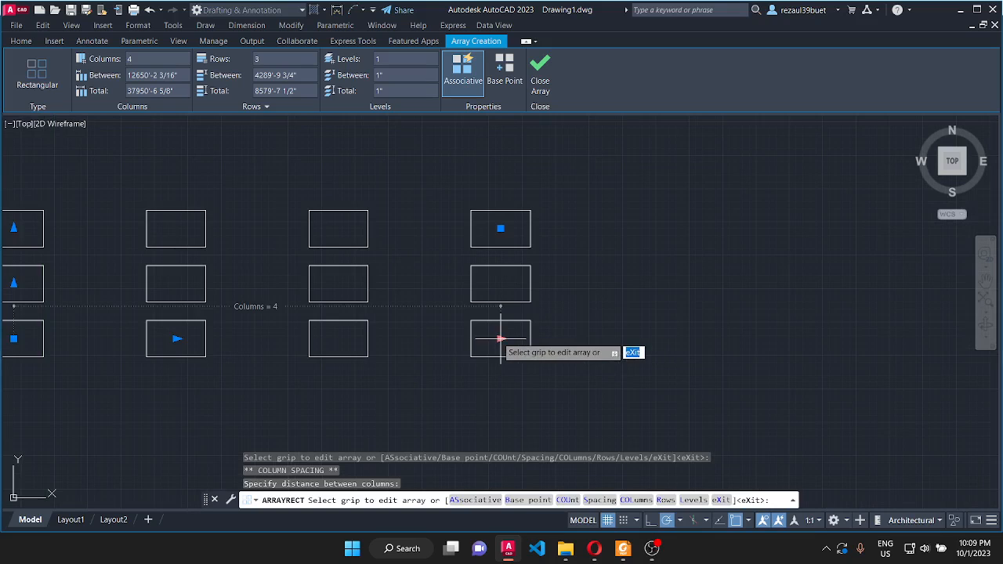
pyautogui.click(500, 338)
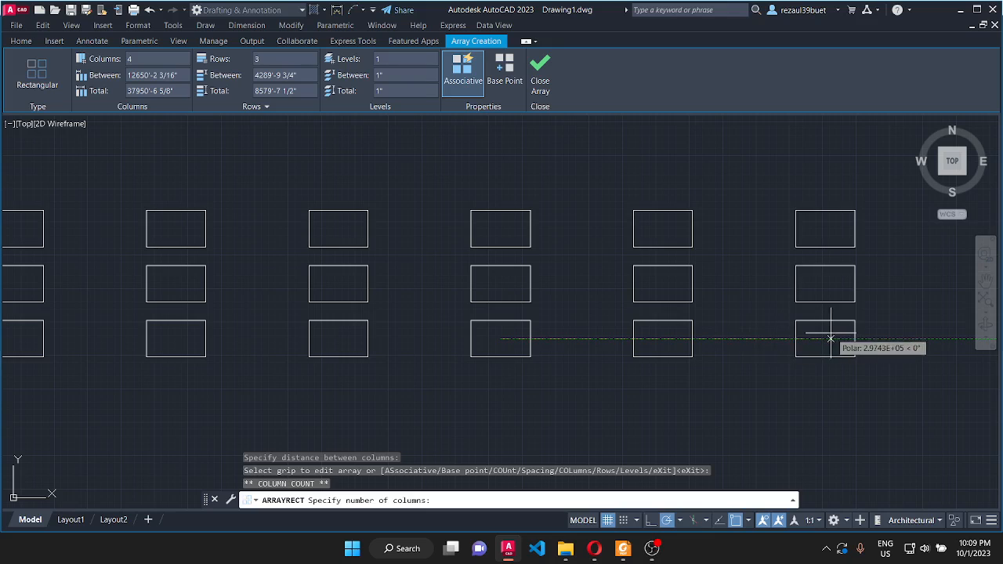
pyautogui.scroll(-3, 901, 339)
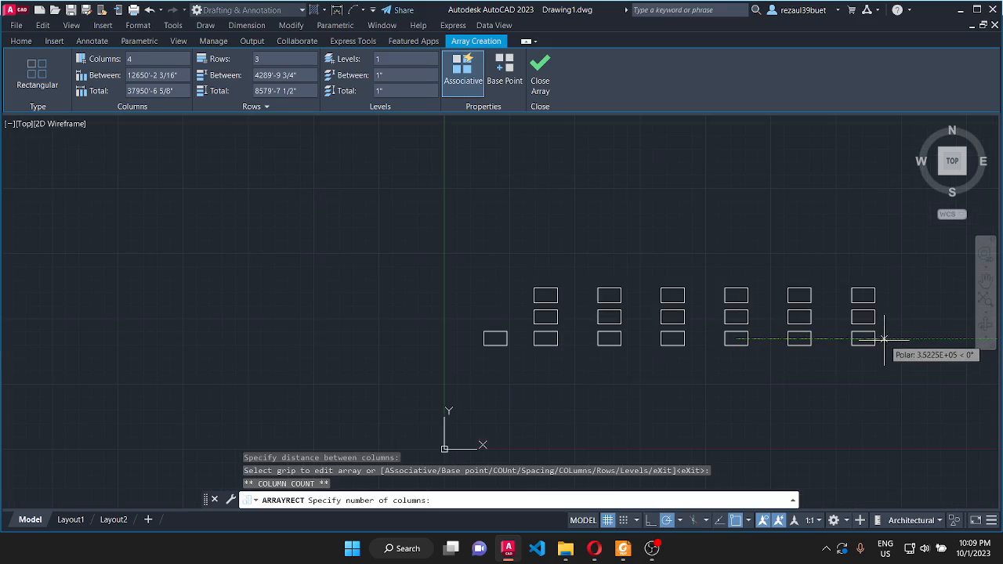
pyautogui.press('Escape')
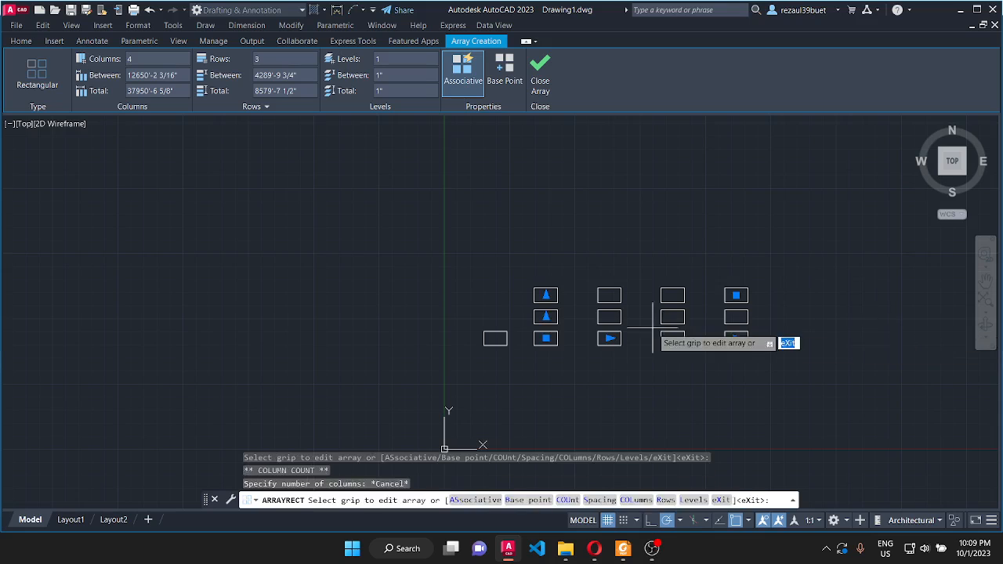
# Step: Widen the array's row spacing to about 11040 feet with the row spacing grip
pyautogui.scroll(4, 655, 323)
pyautogui.scroll(-4, 142, 241)
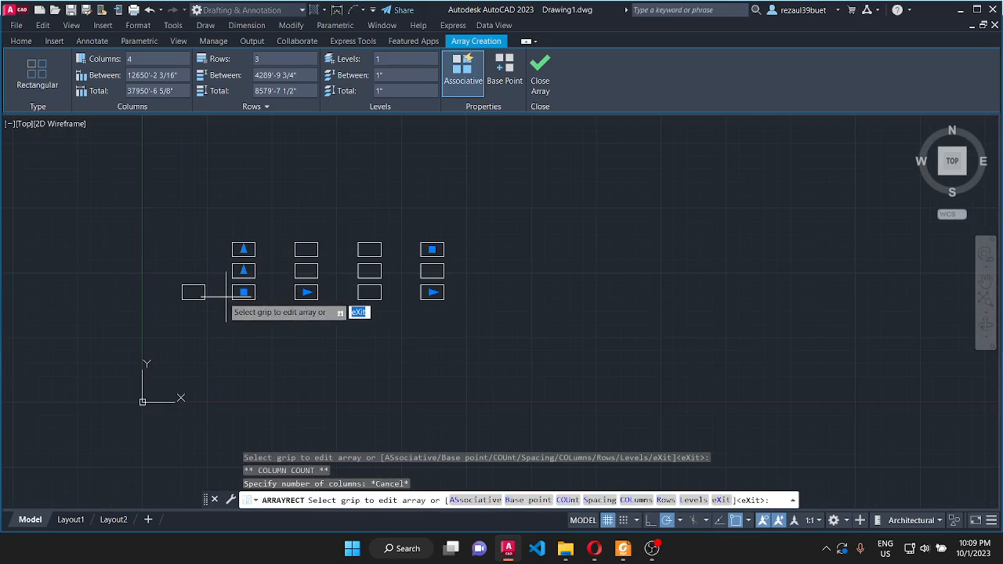
pyautogui.scroll(2, 235, 296)
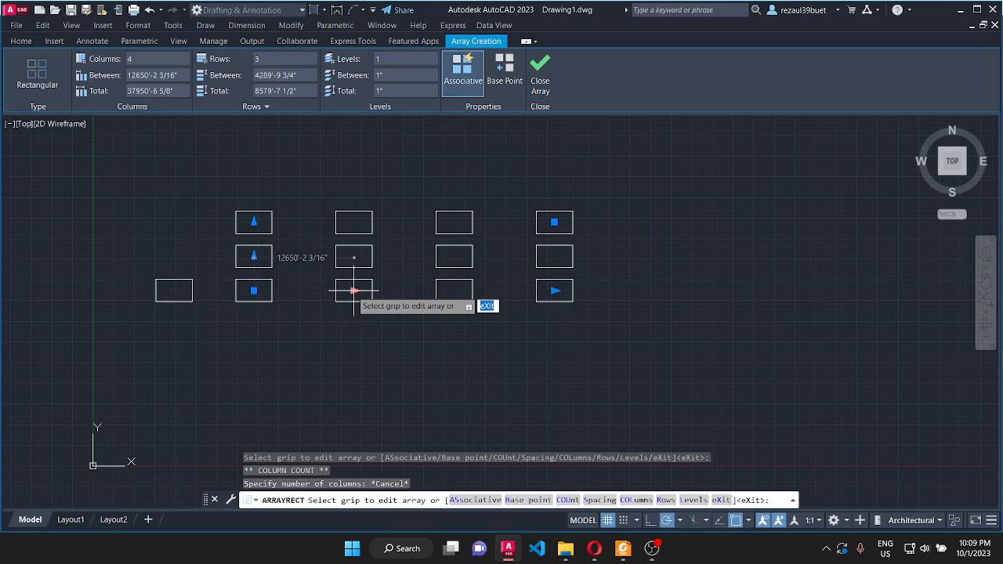
pyautogui.click(253, 256)
pyautogui.scroll(-4, 243, 219)
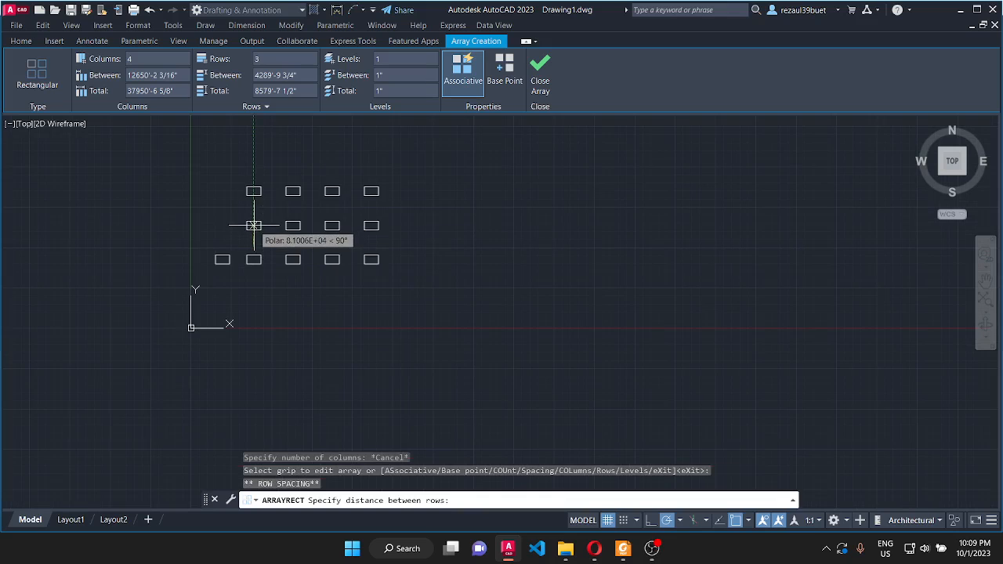
pyautogui.click(253, 226)
# Step: Try to extend the rectangle array to four rows with its row count grip
pyautogui.scroll(2, 251, 210)
pyautogui.scroll(-3, 255, 210)
pyautogui.scroll(3, 239, 196)
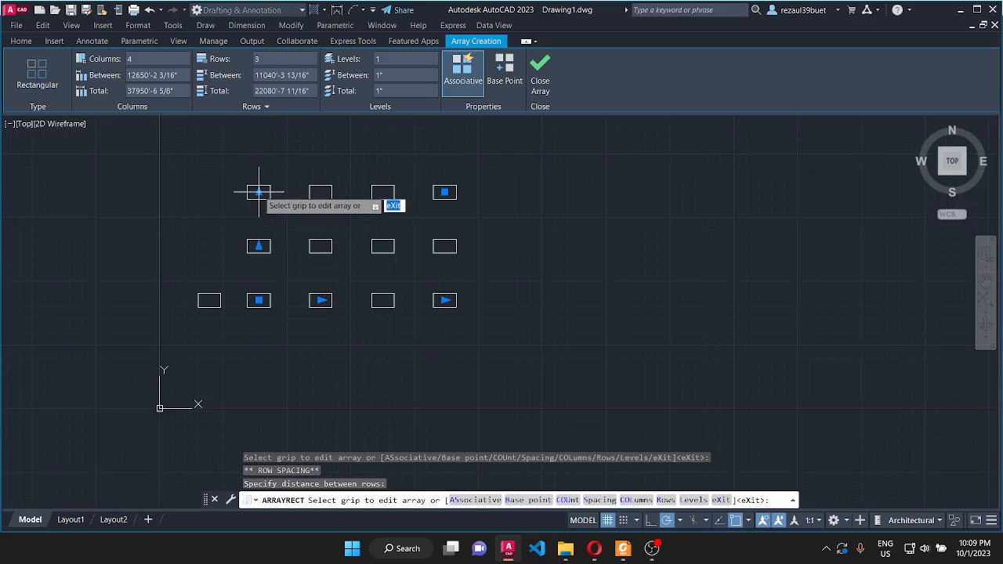
pyautogui.click(258, 192)
pyautogui.scroll(-2, 262, 192)
pyautogui.scroll(5, 261, 167)
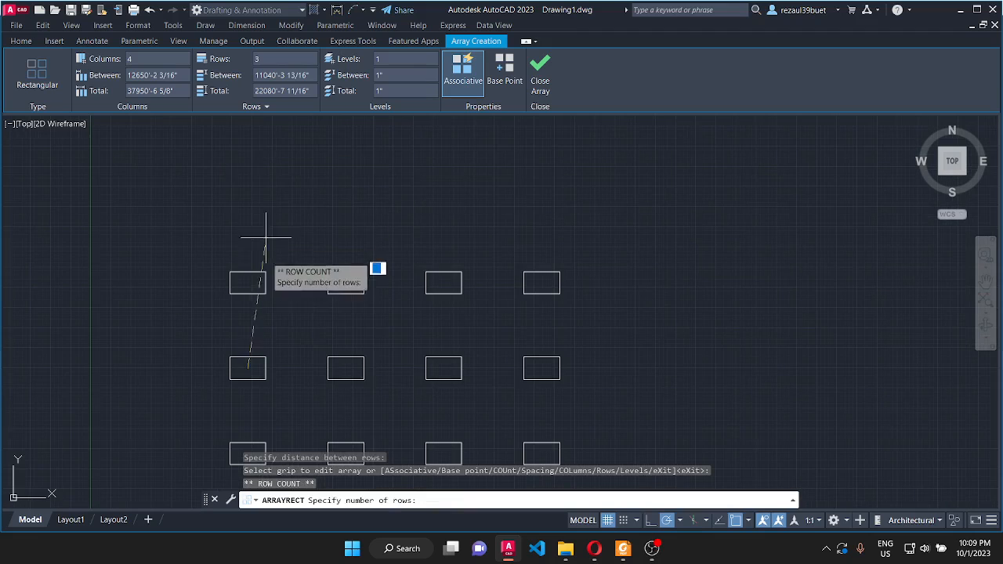
pyautogui.scroll(-6, 258, 180)
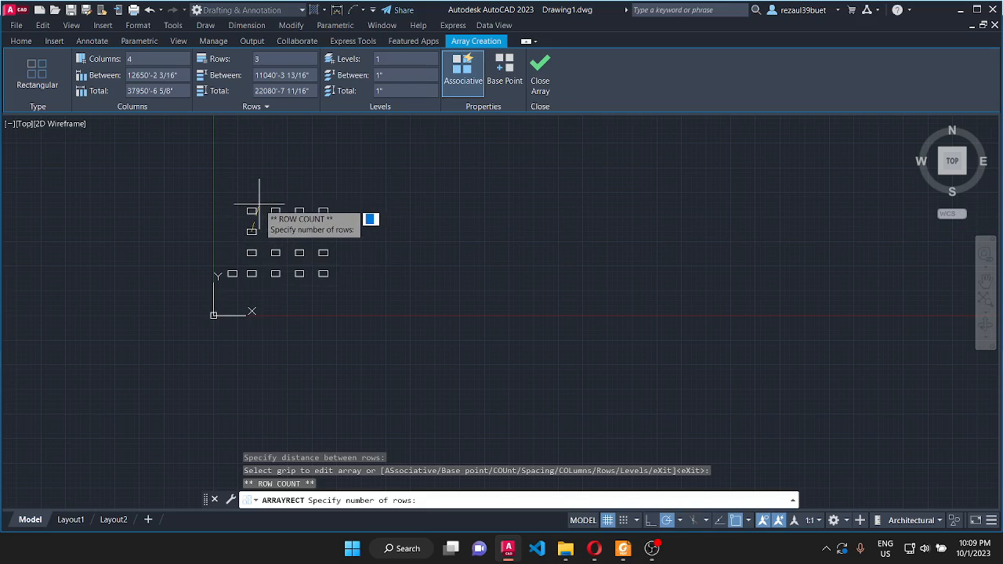
pyautogui.press('Escape')
# Step: Try to extend the array to seven columns with the combined row and column count grip
pyautogui.scroll(4, 336, 235)
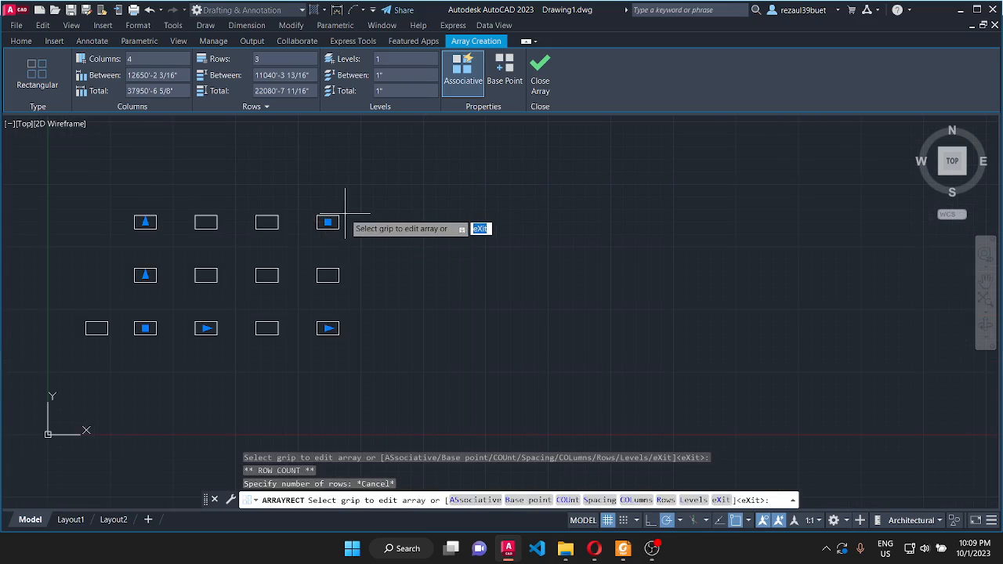
pyautogui.scroll(2, 322, 223)
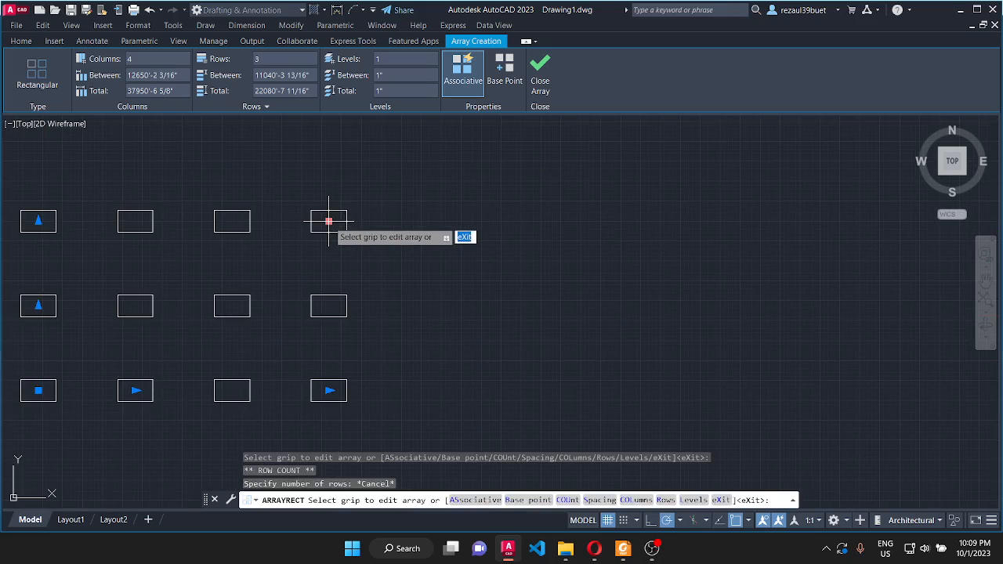
pyautogui.click(328, 221)
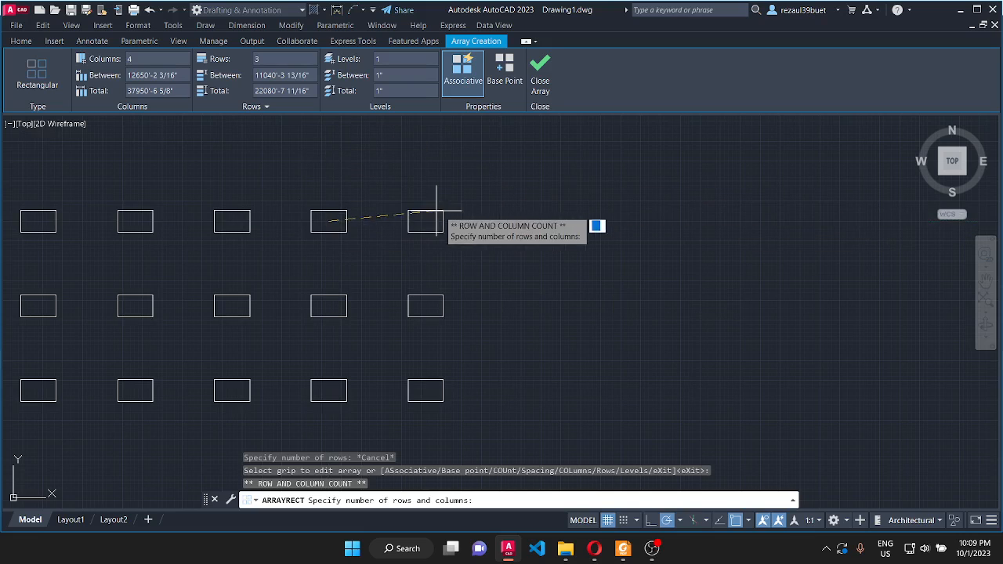
pyautogui.scroll(-4, 524, 202)
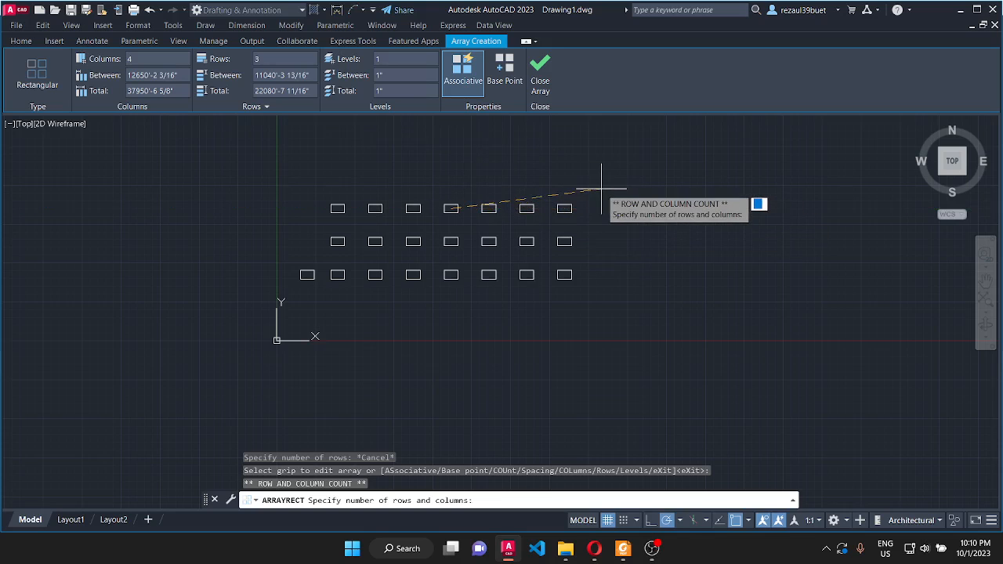
pyautogui.press('Escape')
# Step: End the Rectangular Array command with the rectangle array kept in the drawing
pyautogui.scroll(4, 321, 227)
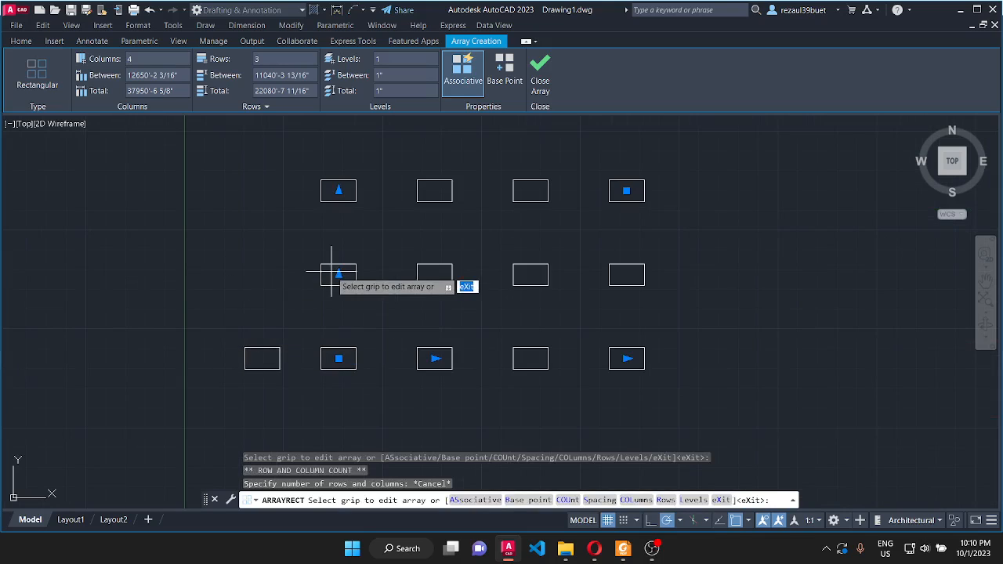
pyautogui.press('Escape')
pyautogui.scroll(-4, 235, 302)
pyautogui.scroll(2, 243, 295)
pyautogui.scroll(2, 295, 245)
pyautogui.scroll(-2, 266, 235)
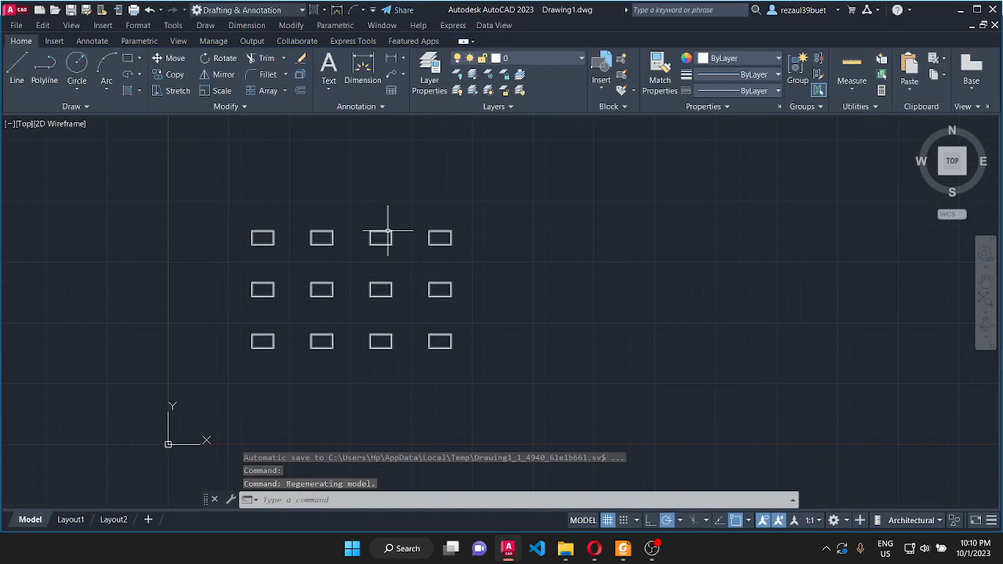
# Step: Select the finished rectangle array to examine its grips and column, row and level settings
pyautogui.click(449, 232)
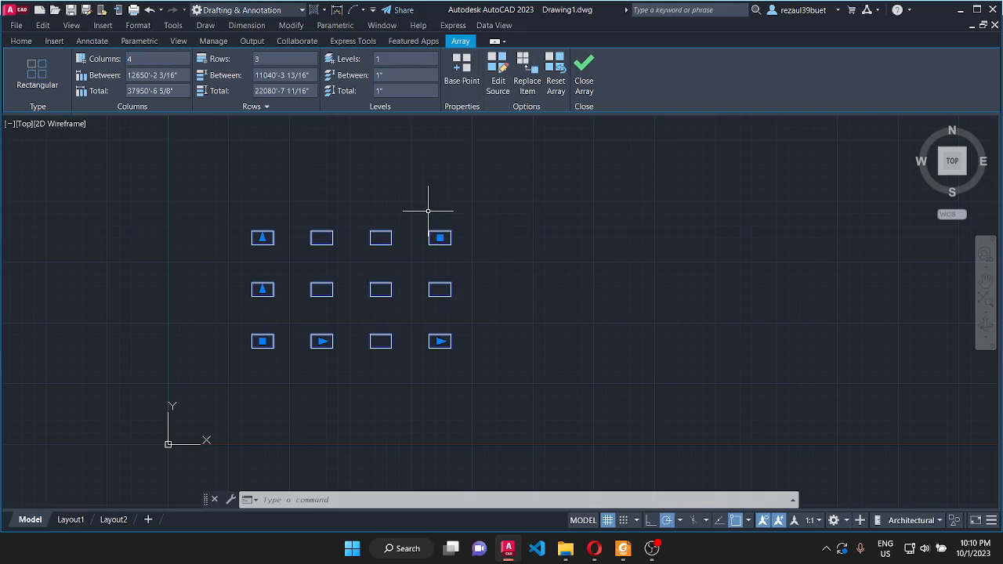
pyautogui.scroll(-4, 410, 211)
pyautogui.scroll(6, 384, 213)
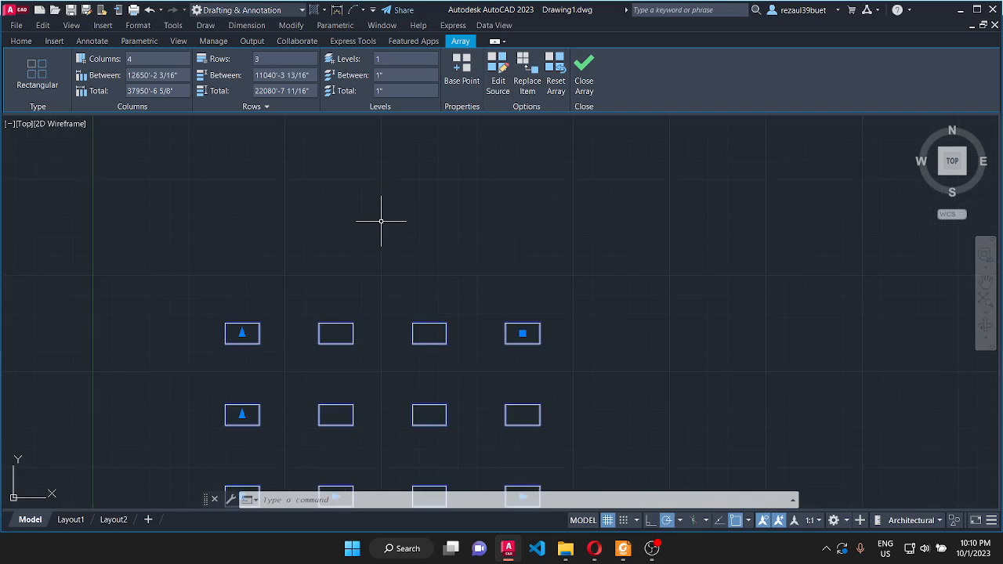
pyautogui.scroll(-4, 354, 226)
pyautogui.press('Escape')
pyautogui.scroll(2, 327, 213)
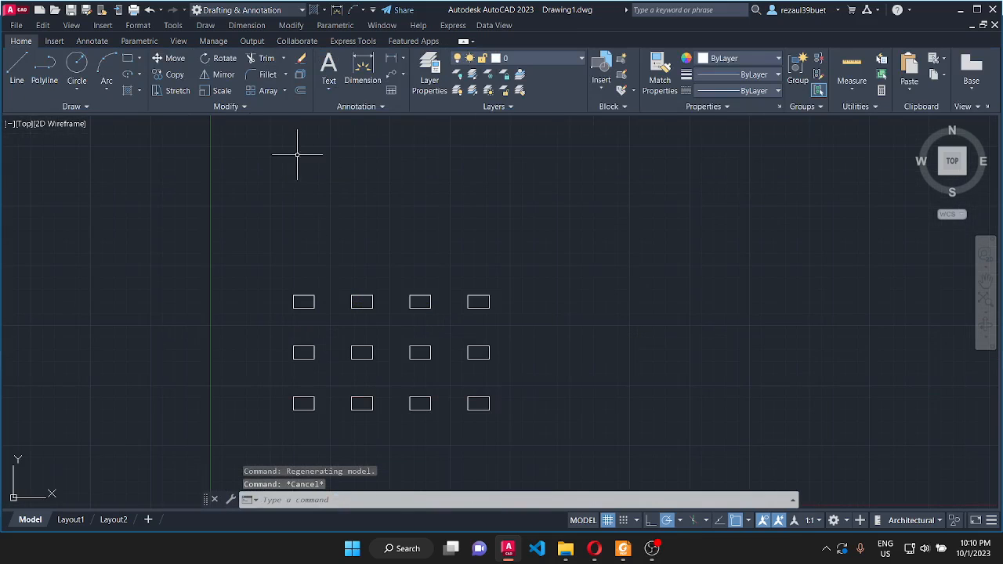
# Step: Draw a circle above the first column of the rectangle array
pyautogui.click(268, 91)
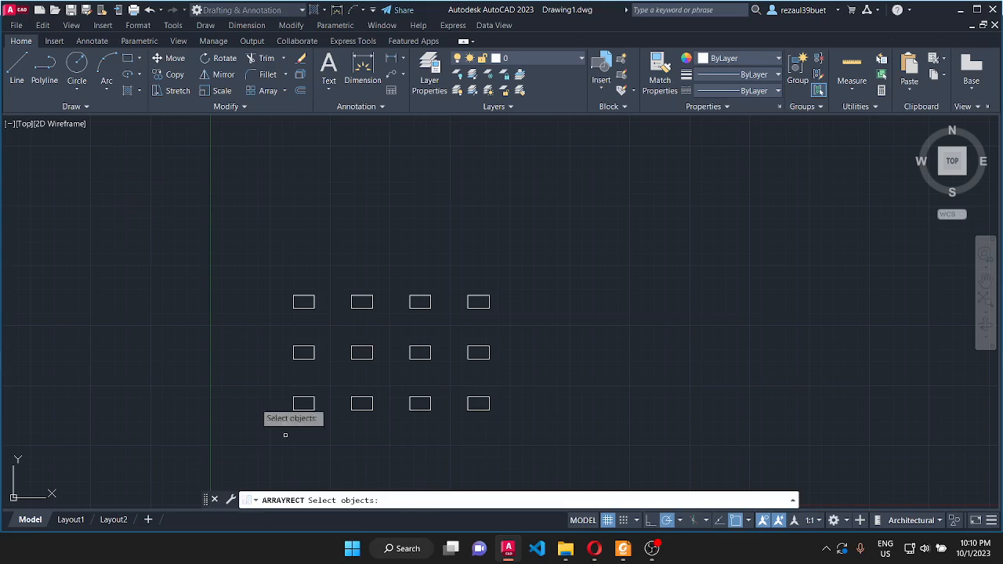
pyautogui.press('Escape')
pyautogui.click(84, 66)
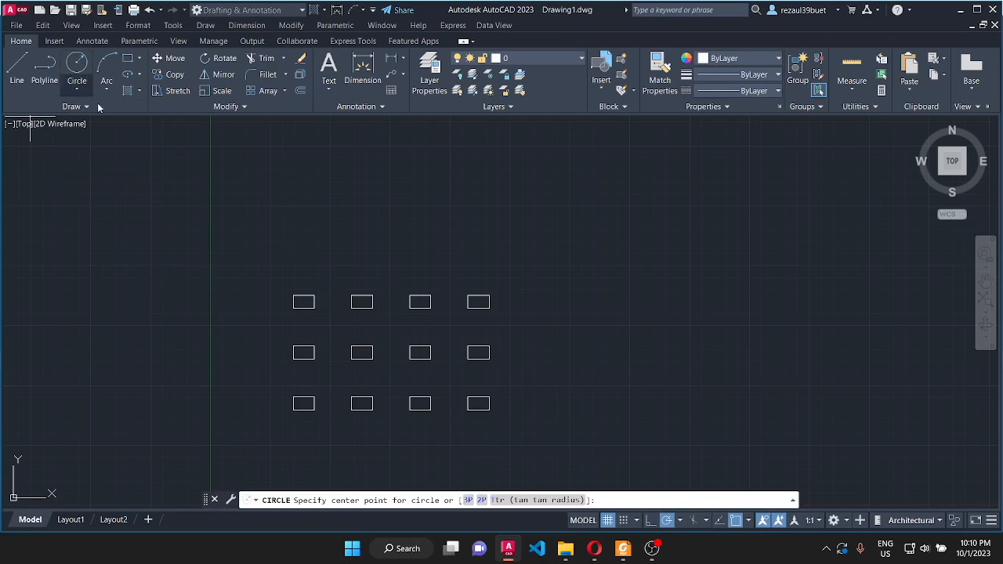
pyautogui.click(299, 235)
pyautogui.click(298, 219)
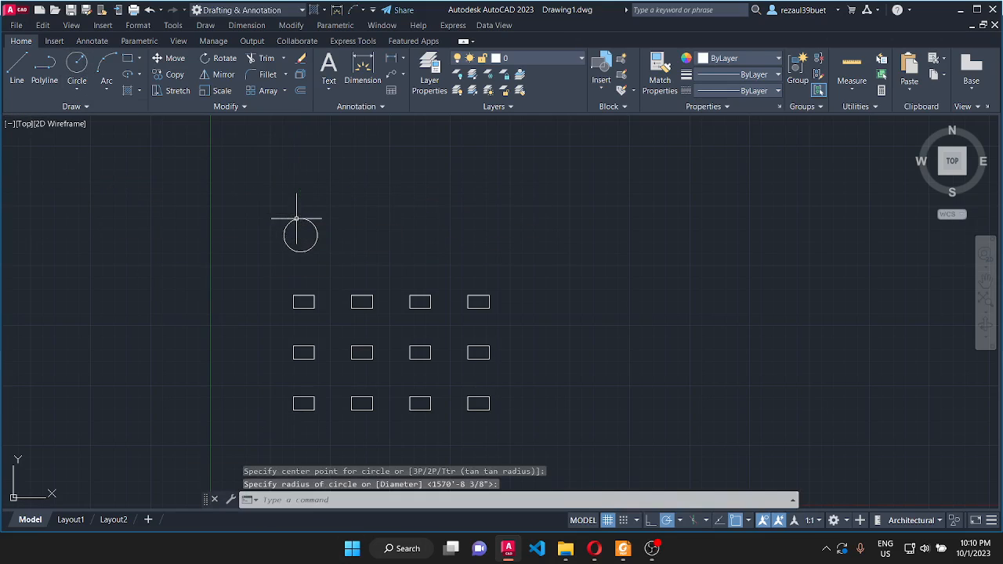
# Step: Create a rectangular array of the circle with four columns and three rows
pyautogui.click(268, 91)
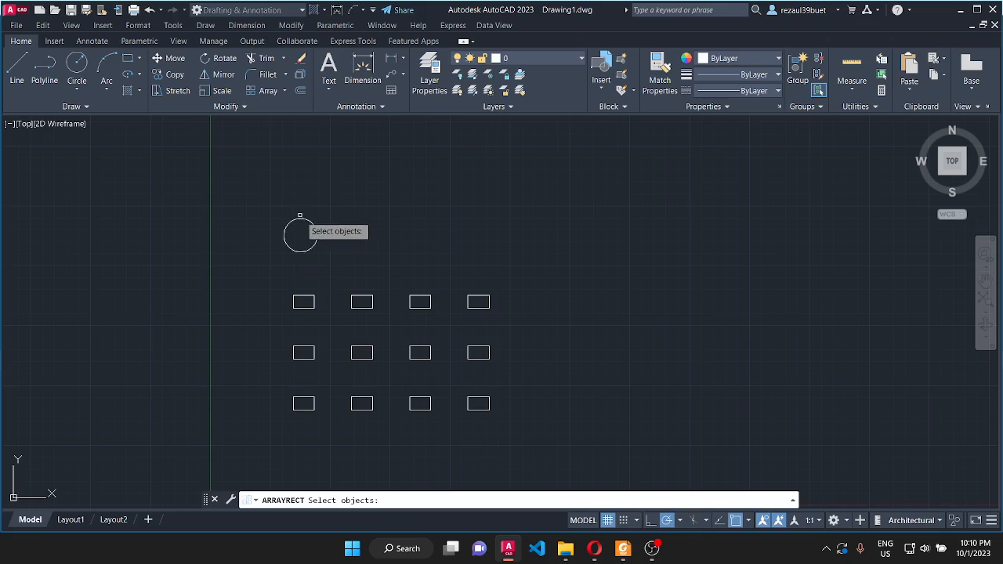
pyautogui.click(311, 245)
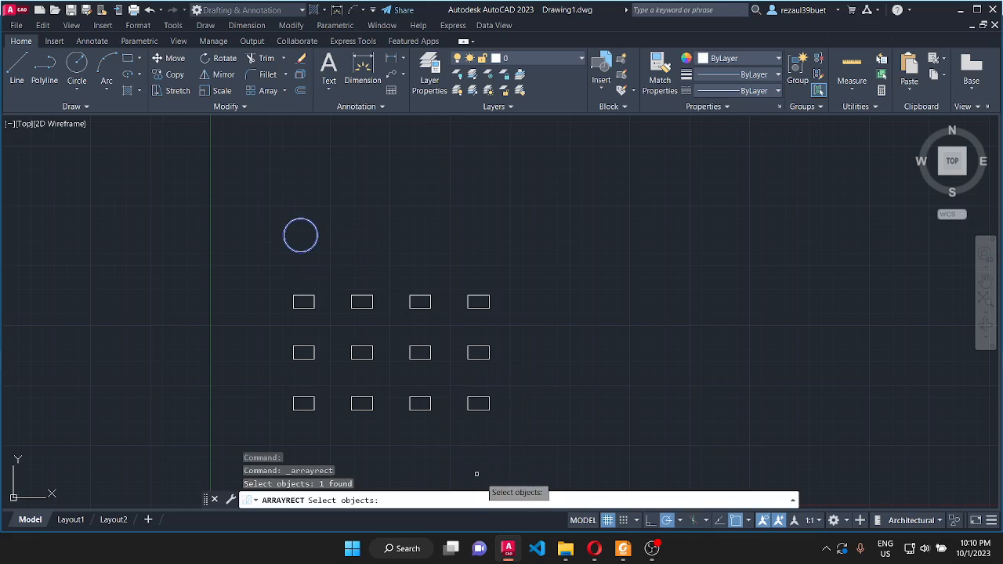
pyautogui.press('Return')
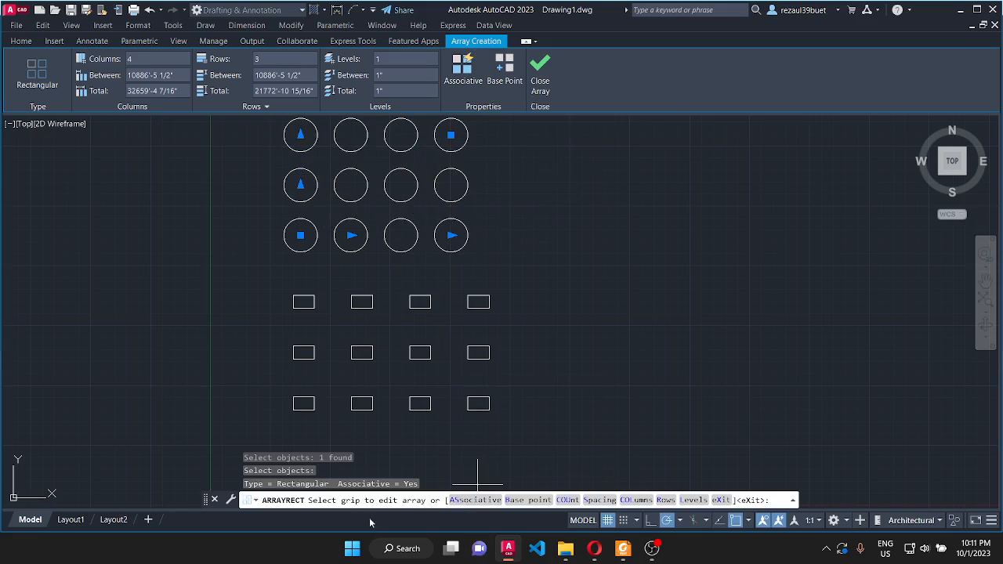
# Step: Set the circle array's Associative option to No and finish the array
pyautogui.click(468, 501)
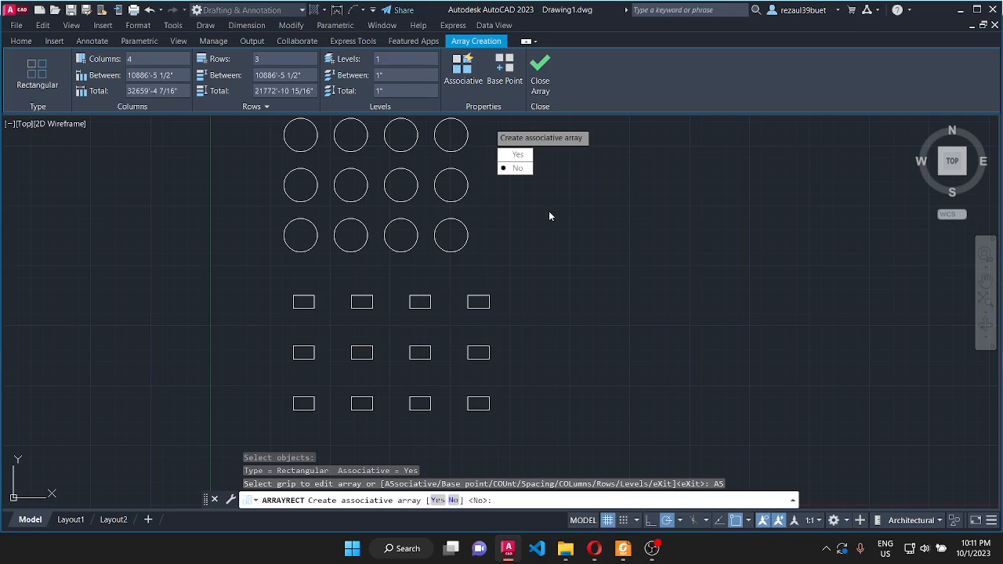
pyautogui.press('Return')
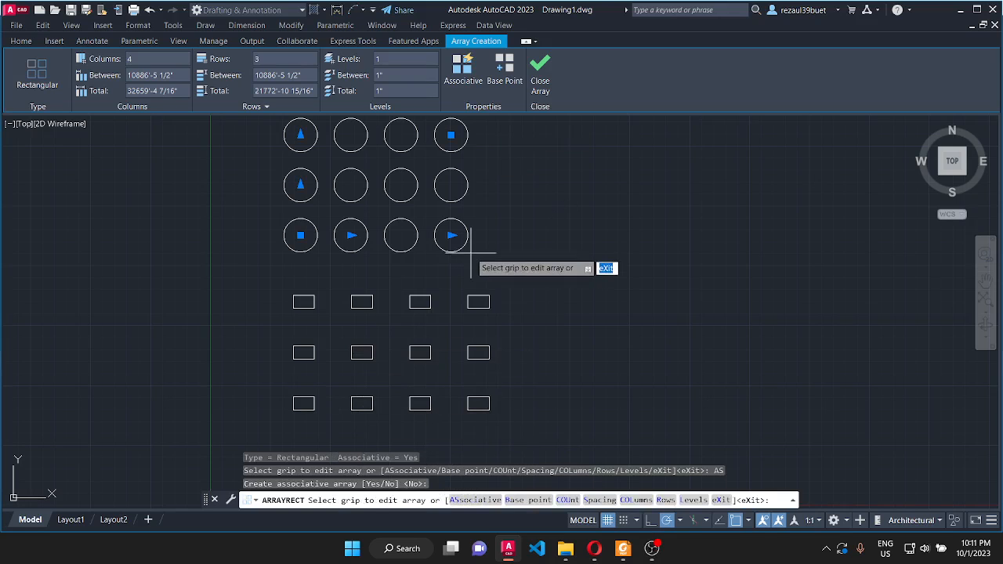
pyautogui.press('Return')
# Step: Select two circles of the top row and the rectangle array to compare non-associative with associative selection, then clear the selection
pyautogui.click(418, 134)
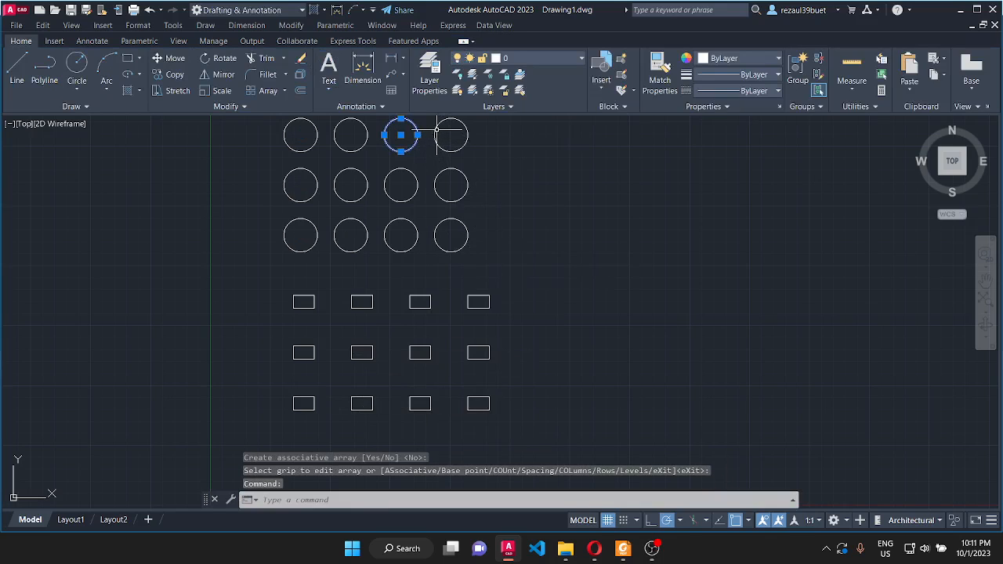
pyautogui.click(436, 135)
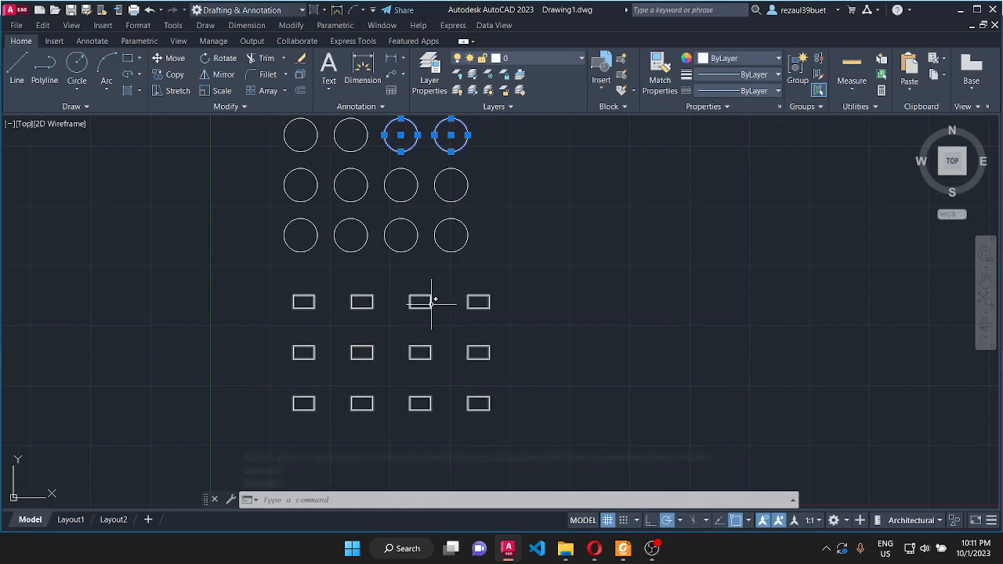
pyautogui.click(476, 299)
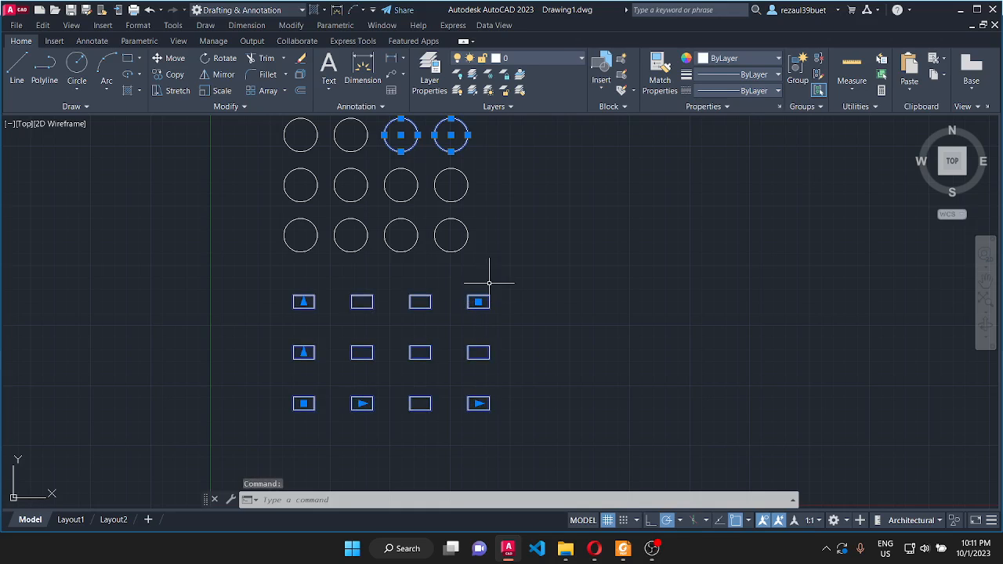
pyautogui.scroll(-4, 471, 249)
pyautogui.scroll(4, 412, 309)
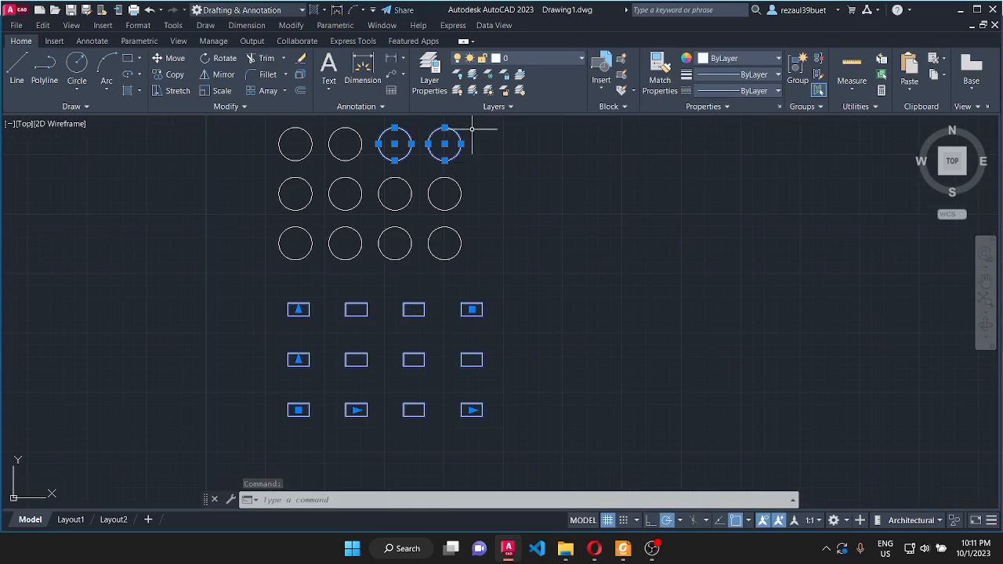
pyautogui.press('Escape')
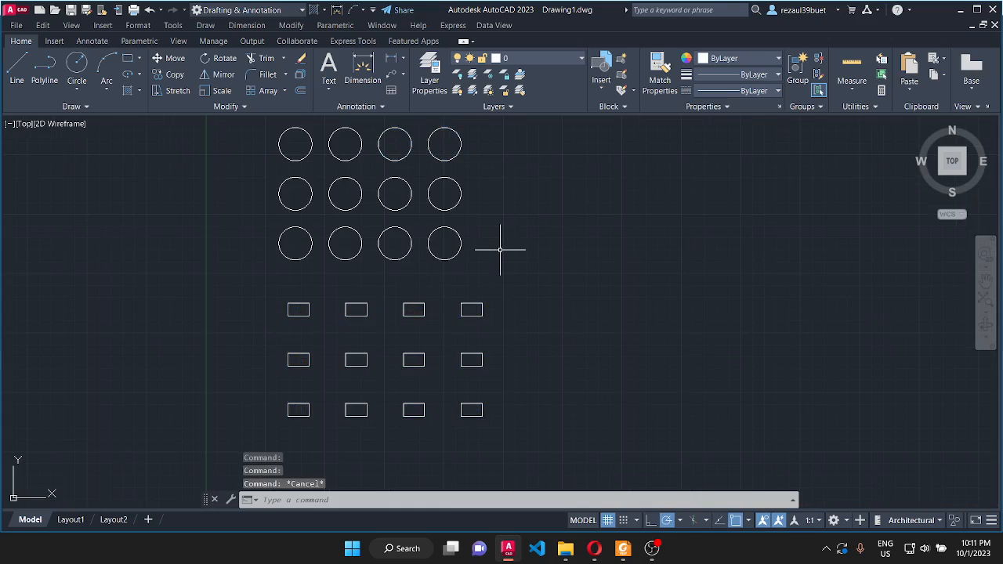
# Step: Try relocating the rectangle array's base point to a spot right of its bottom row, and undo the change
pyautogui.click(481, 303)
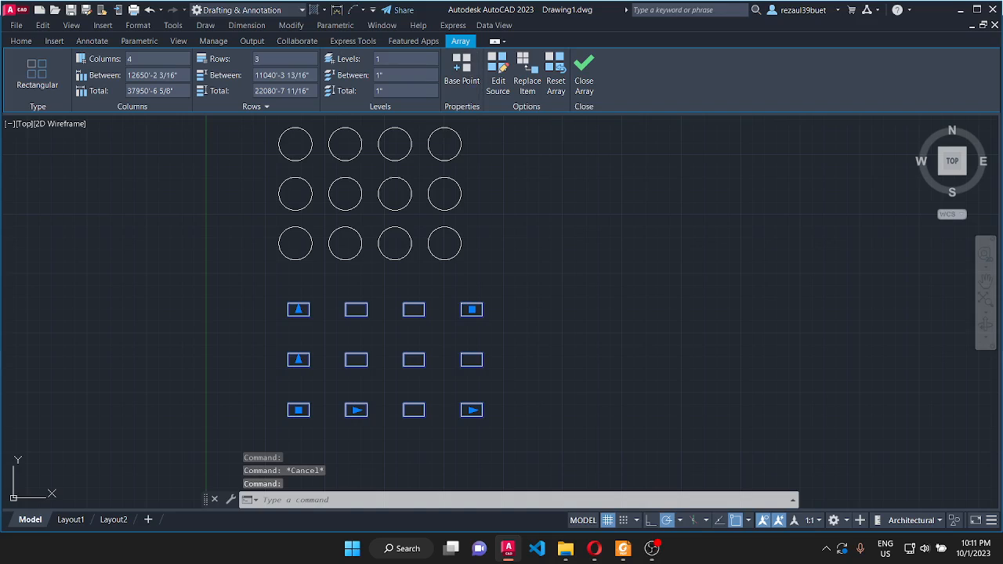
pyautogui.scroll(-2, 439, 276)
pyautogui.scroll(2, 415, 341)
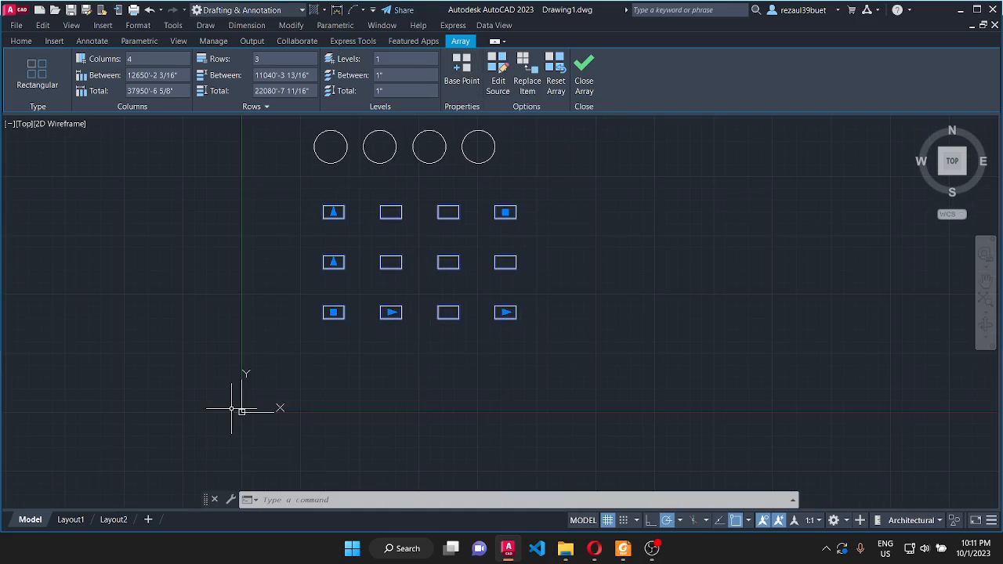
pyautogui.click(454, 87)
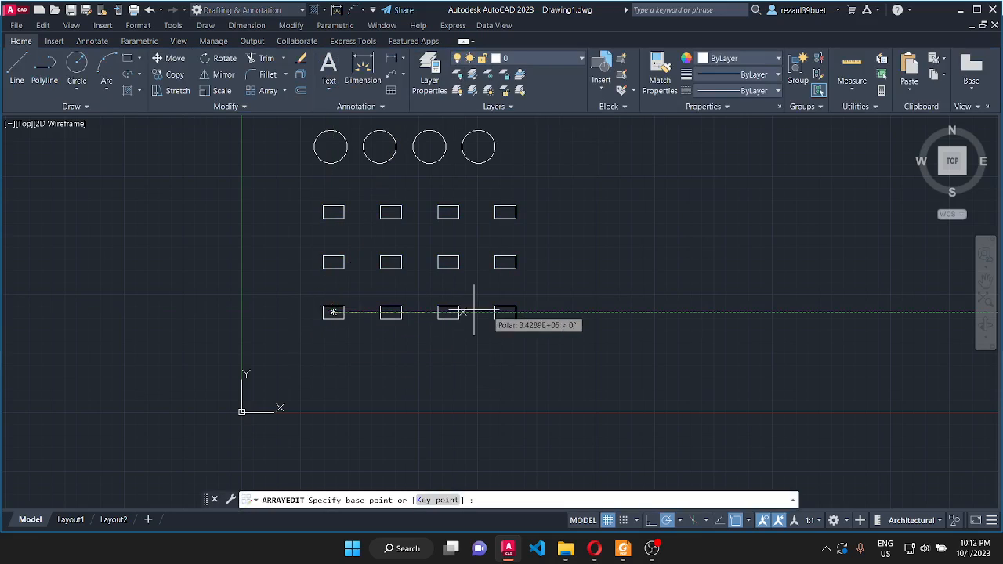
pyautogui.click(558, 312)
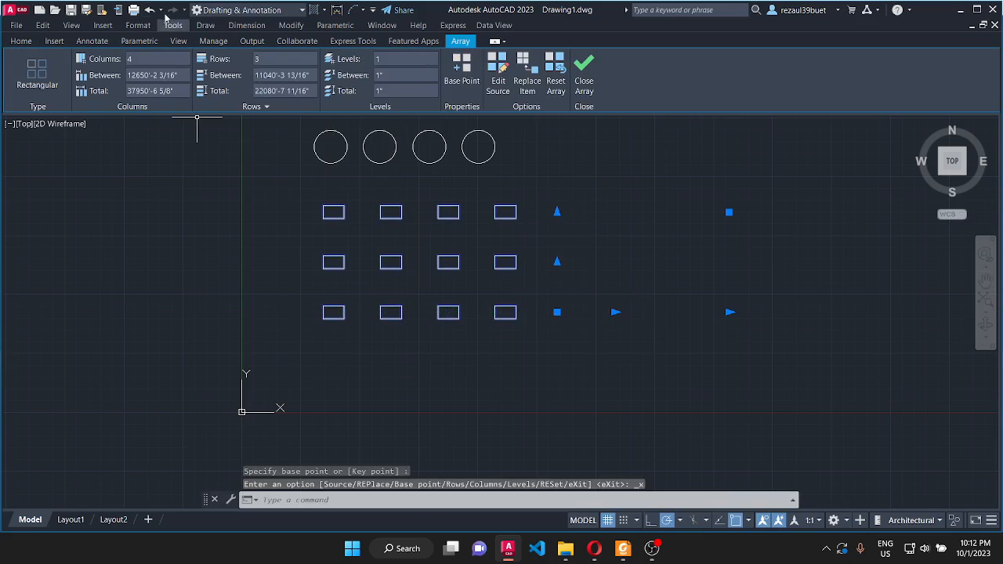
pyautogui.click(149, 10)
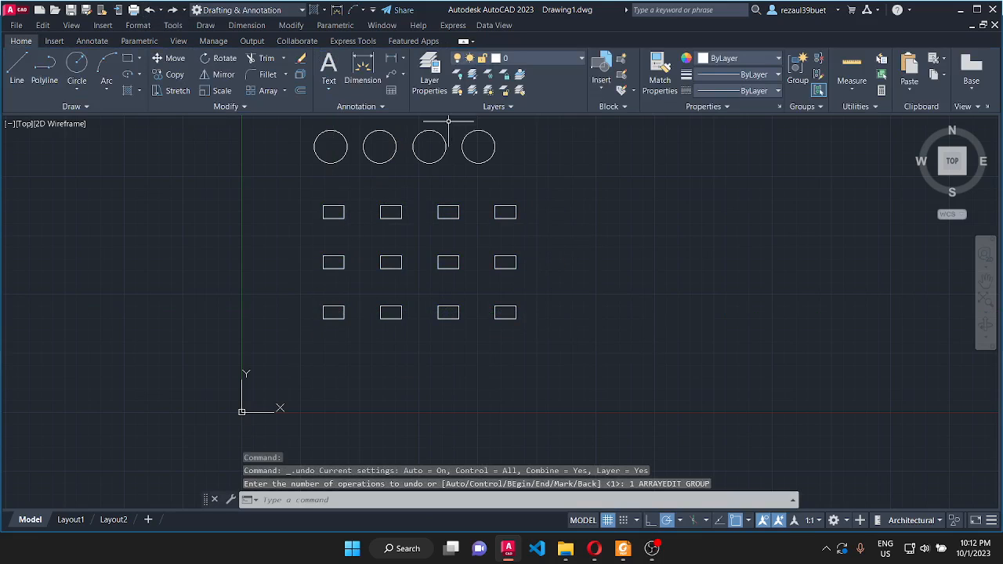
# Step: Open the rectangle array for source editing, using the bottom-left rectangle as the source item
pyautogui.click(516, 209)
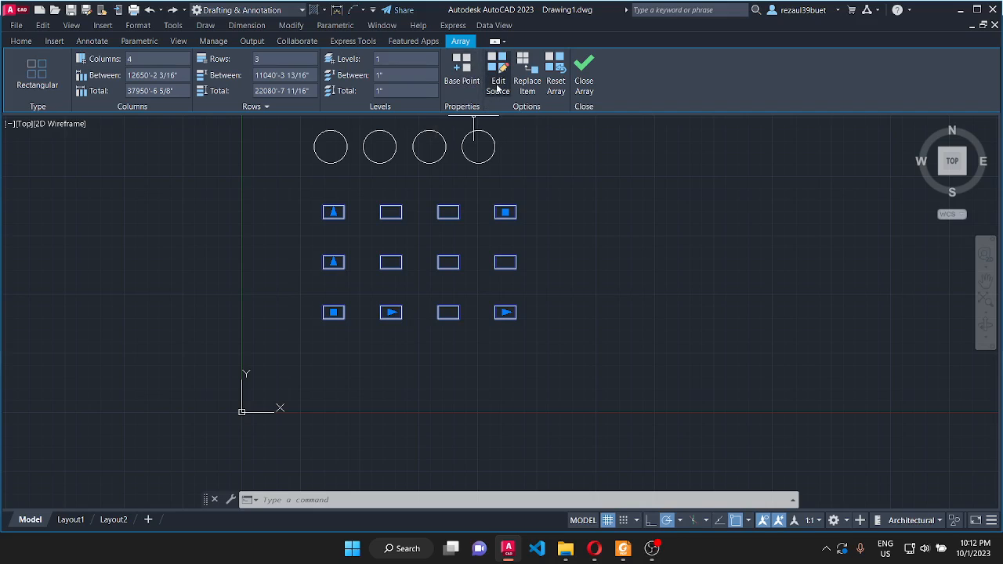
pyautogui.click(498, 83)
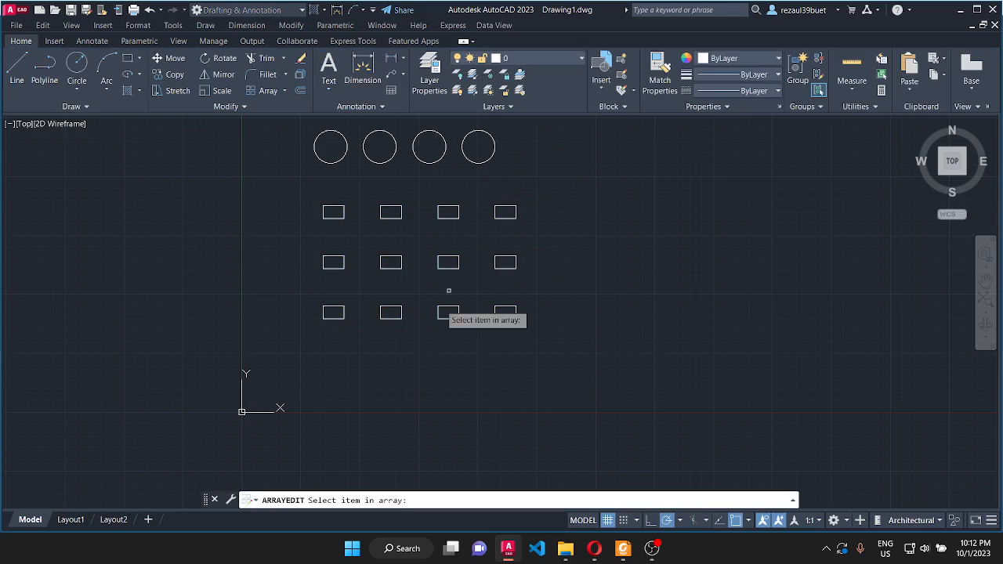
pyautogui.click(334, 316)
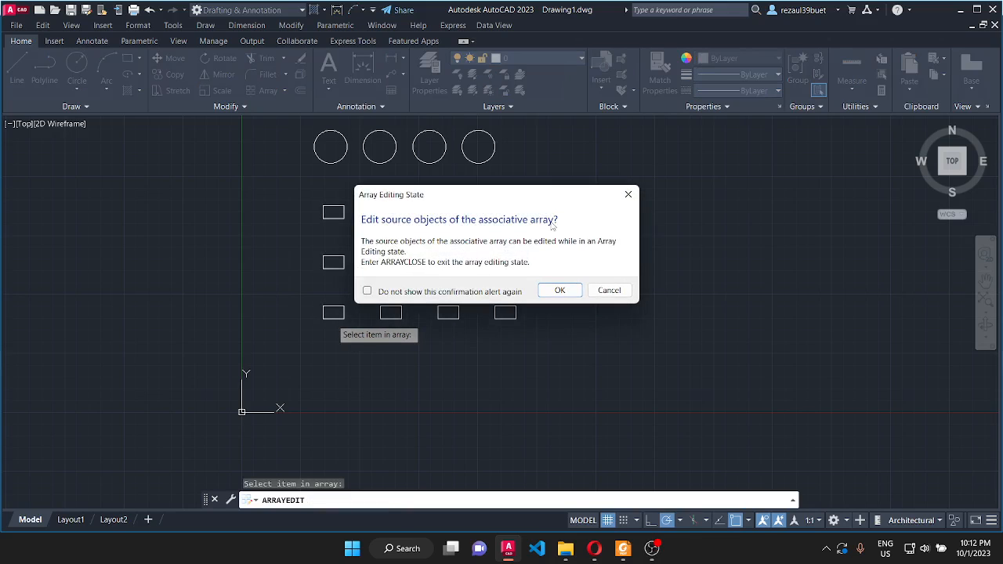
pyautogui.click(561, 290)
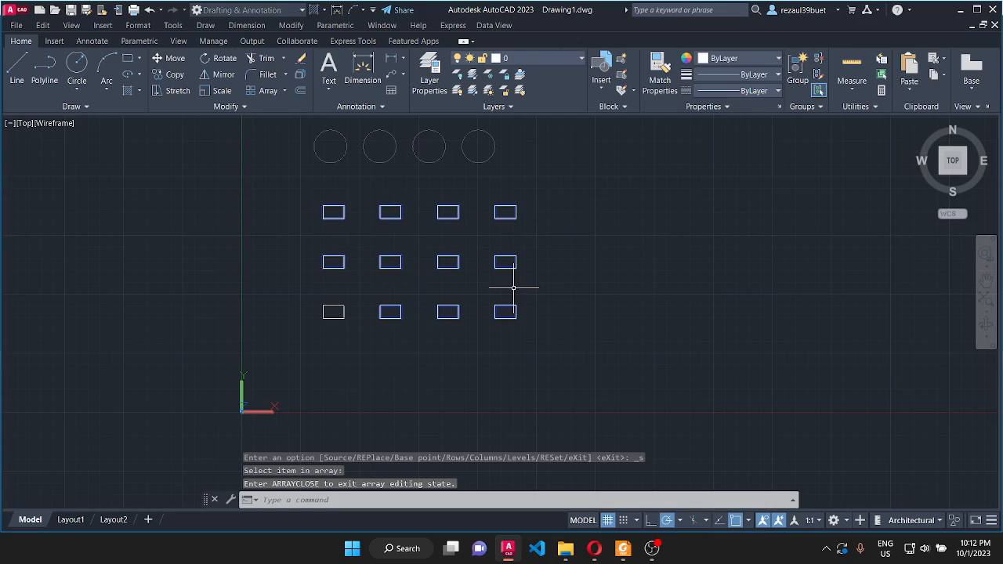
pyautogui.scroll(2, 339, 299)
pyautogui.scroll(2, 322, 317)
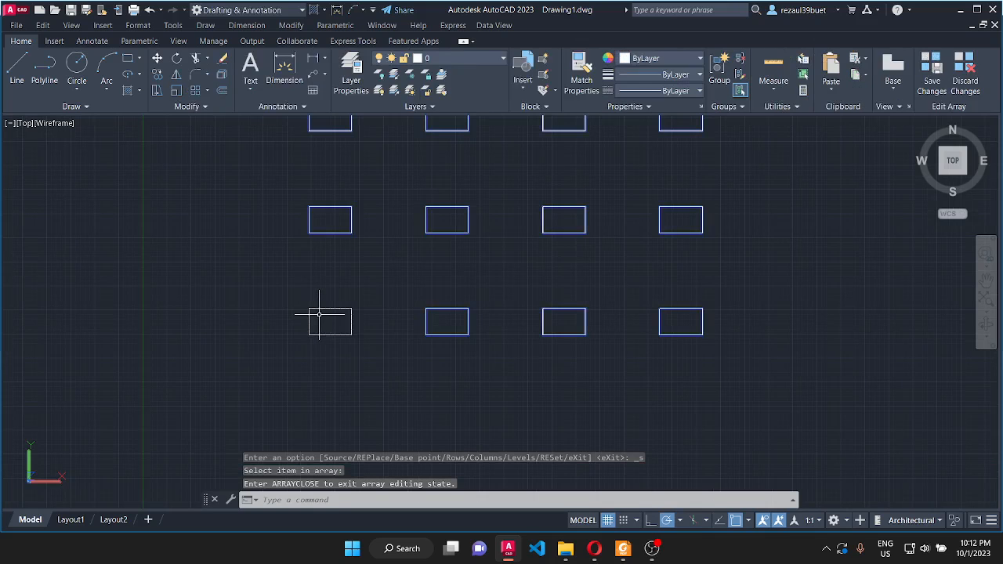
# Step: Draw a small circle centred inside the bottom-left source rectangle
pyautogui.click(83, 69)
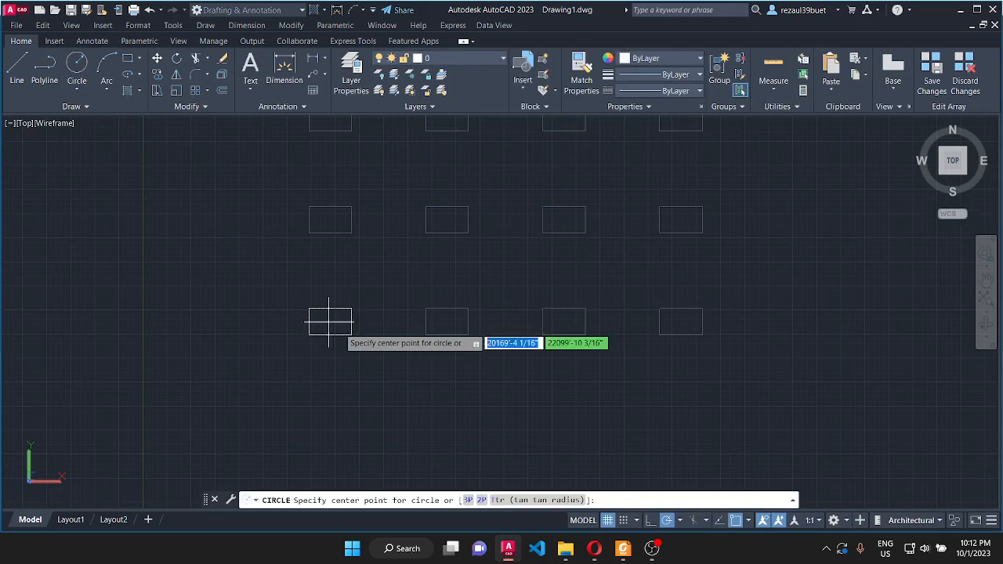
pyautogui.scroll(1, 324, 319)
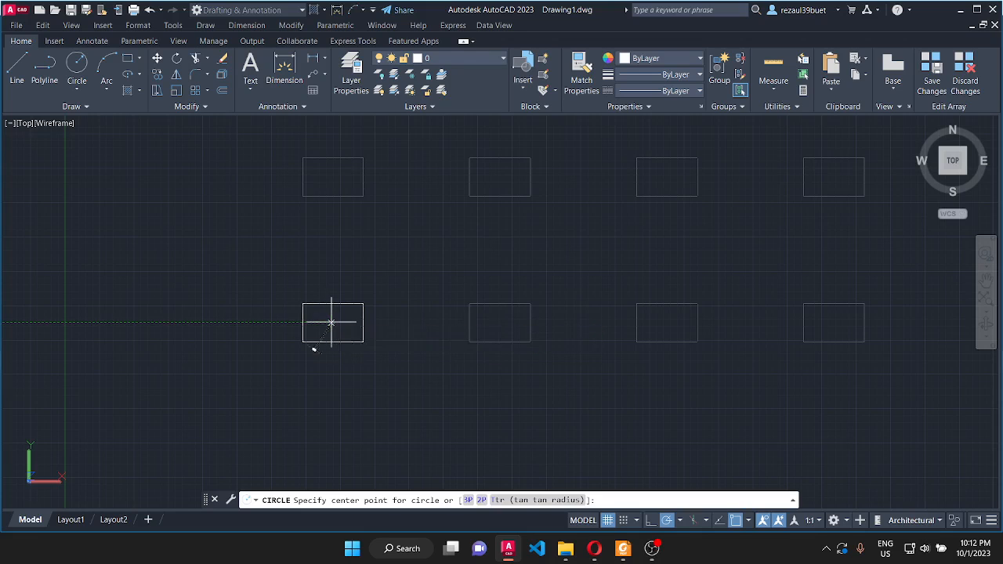
pyautogui.click(333, 322)
pyautogui.click(333, 311)
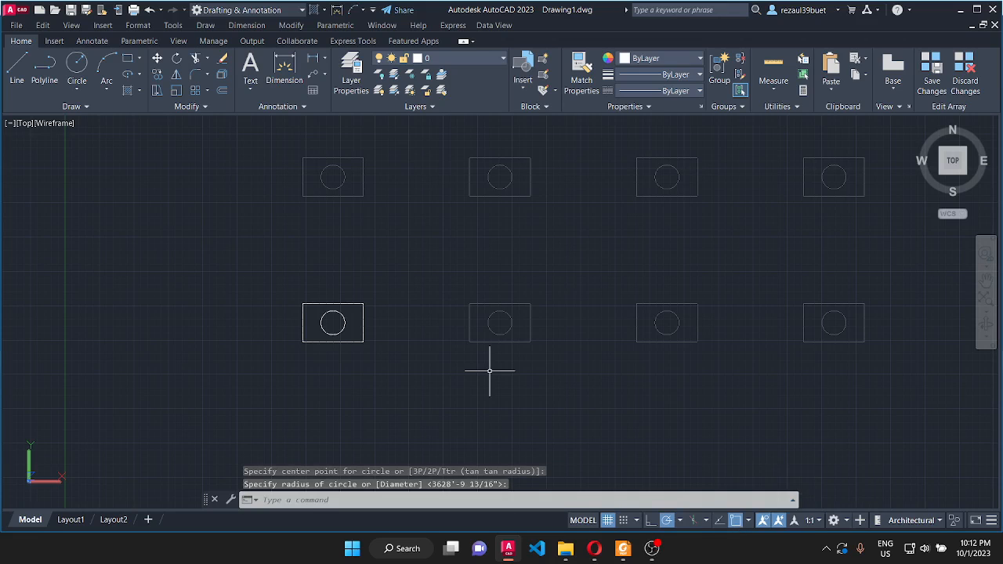
# Step: Save the source changes to the rectangle array and exit the array editing state
pyautogui.scroll(3, 349, 294)
pyautogui.scroll(-2, 254, 345)
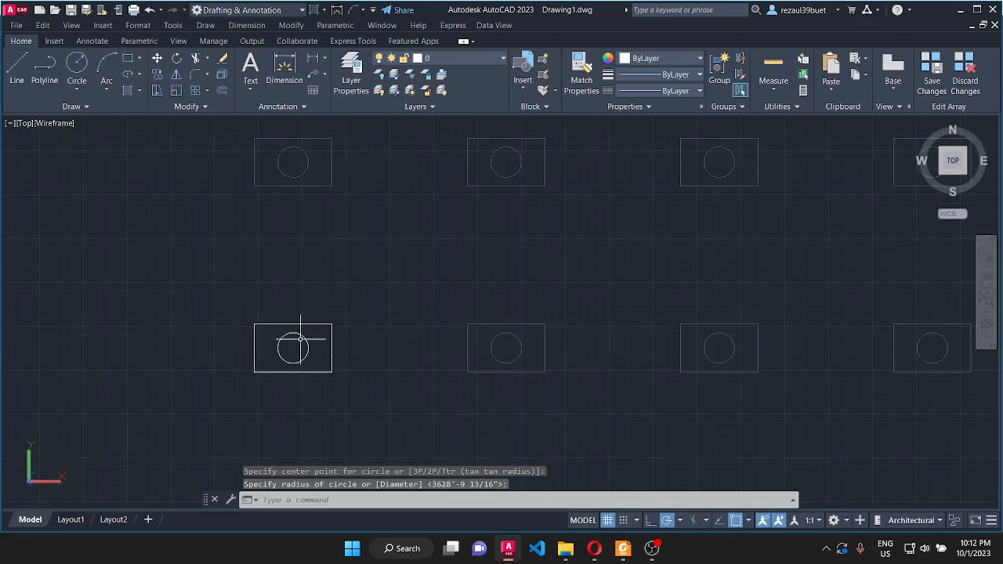
pyautogui.scroll(-3, 289, 345)
pyautogui.scroll(1, 229, 352)
pyautogui.scroll(2, 230, 353)
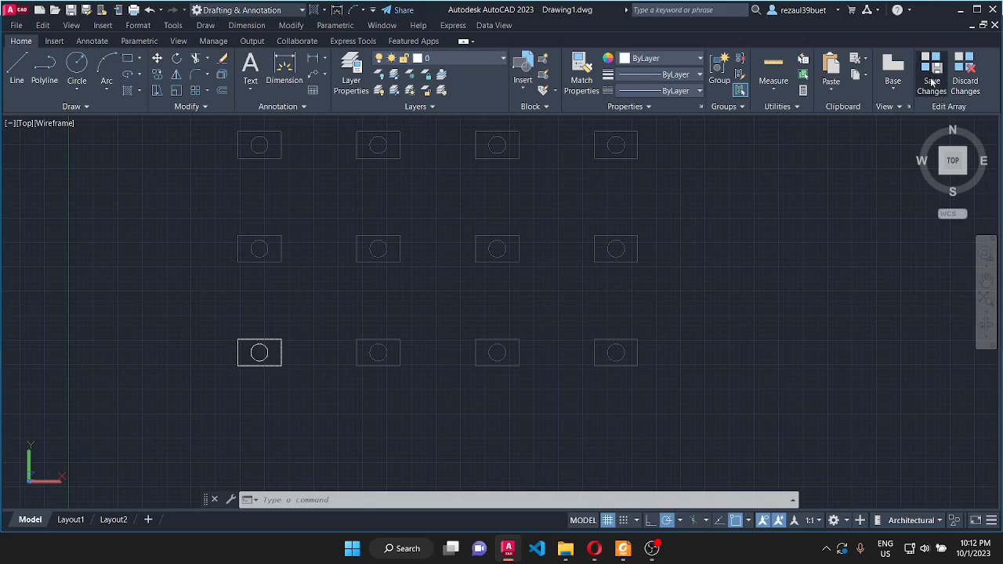
pyautogui.click(931, 81)
pyautogui.scroll(-2, 277, 305)
pyautogui.scroll(2, 268, 258)
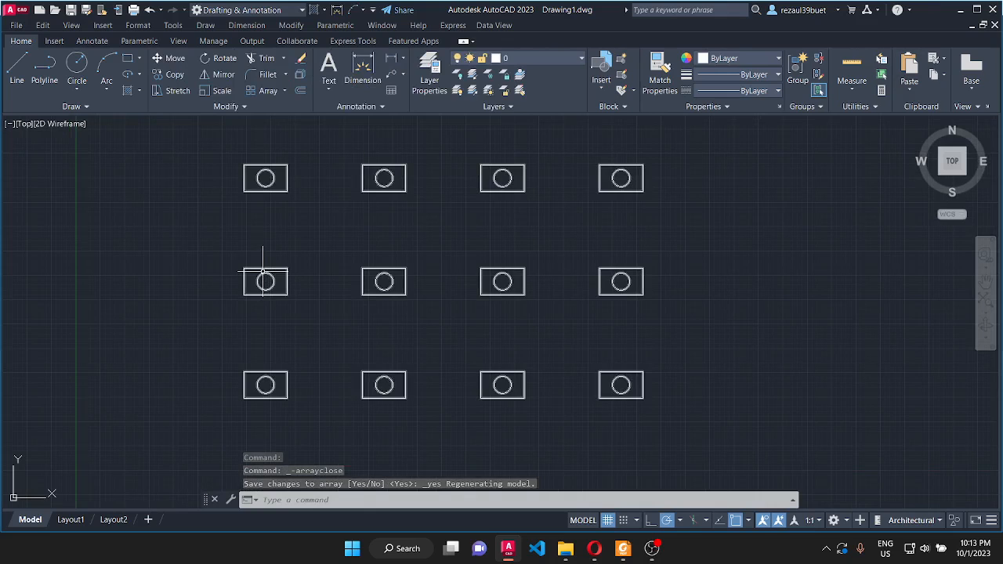
# Step: Undo the source edit that added circles inside the array's rectangles
pyautogui.click(151, 9)
pyautogui.click(152, 9)
pyautogui.click(151, 9)
pyautogui.click(151, 10)
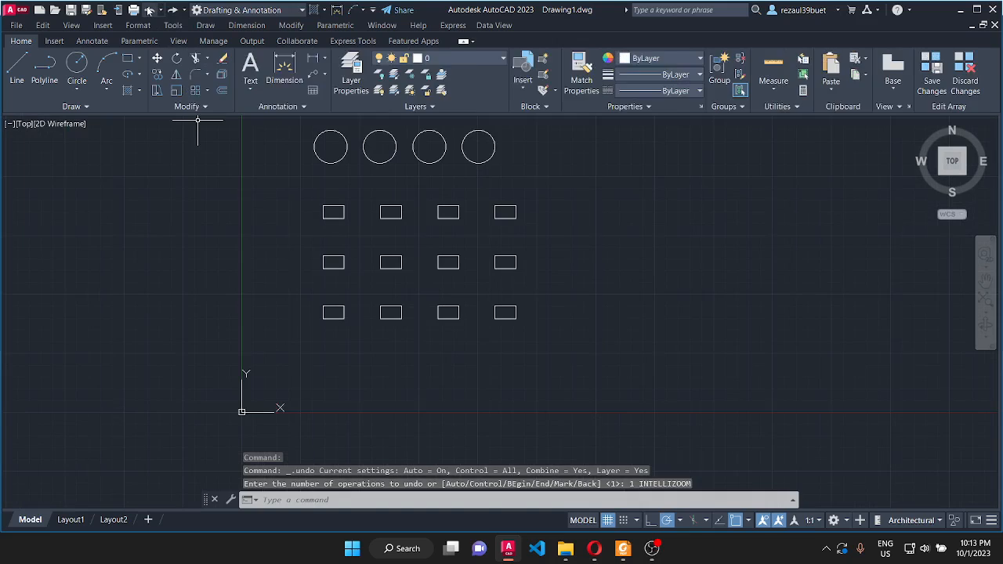
pyautogui.click(151, 9)
# Step: Draw a small circle to the left of the rectangle array's bottom row
pyautogui.scroll(2, 529, 212)
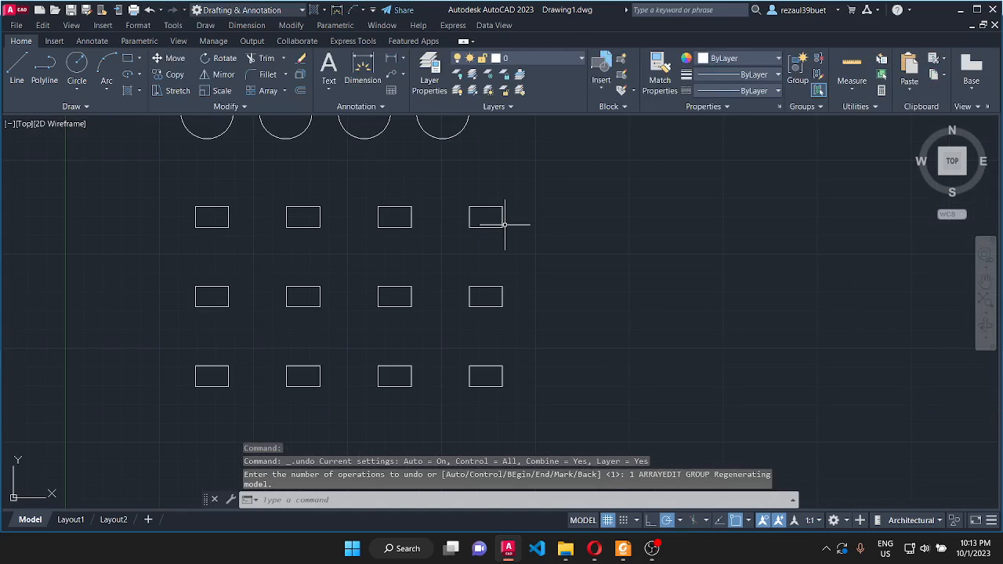
pyautogui.click(502, 217)
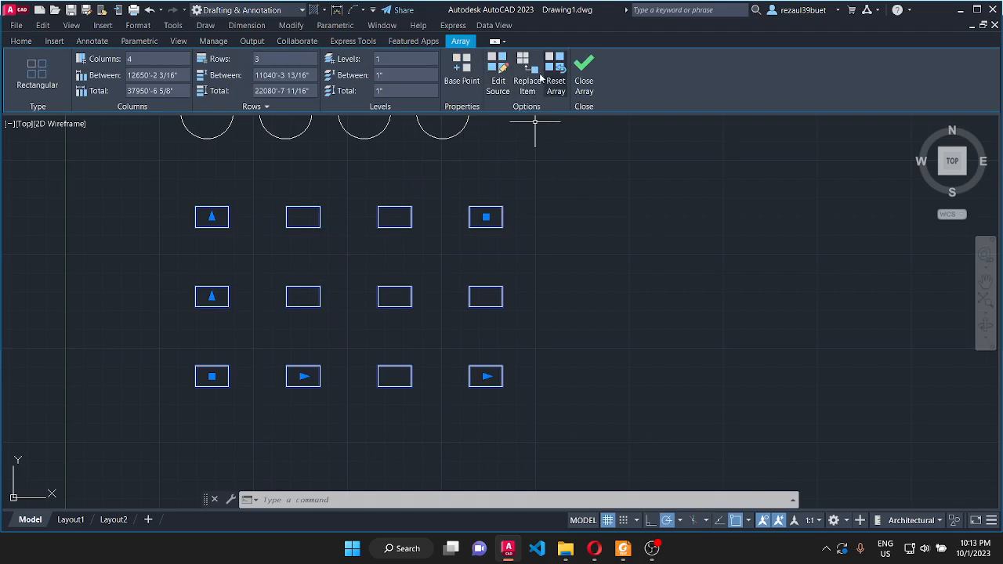
pyautogui.press('Escape')
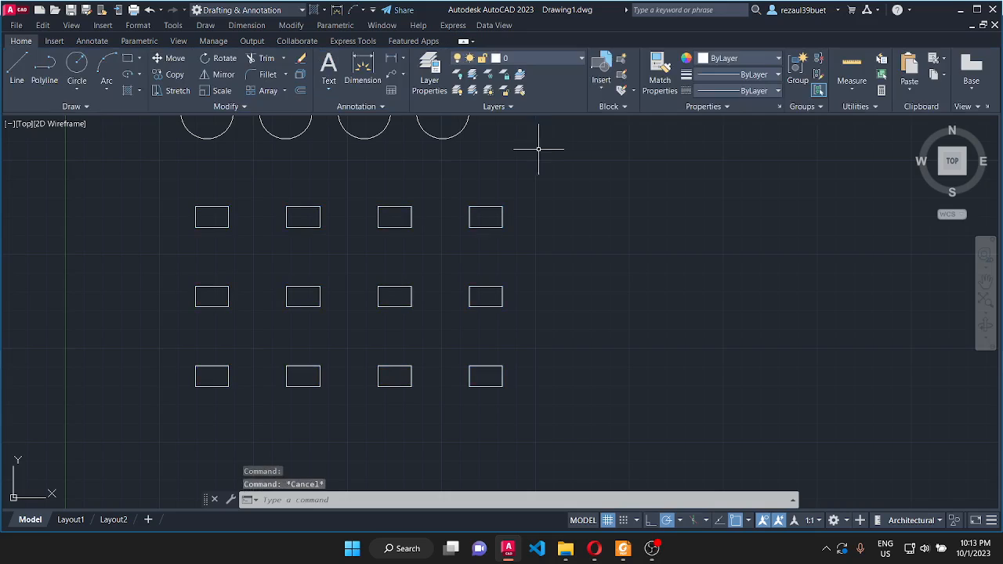
pyautogui.click(77, 66)
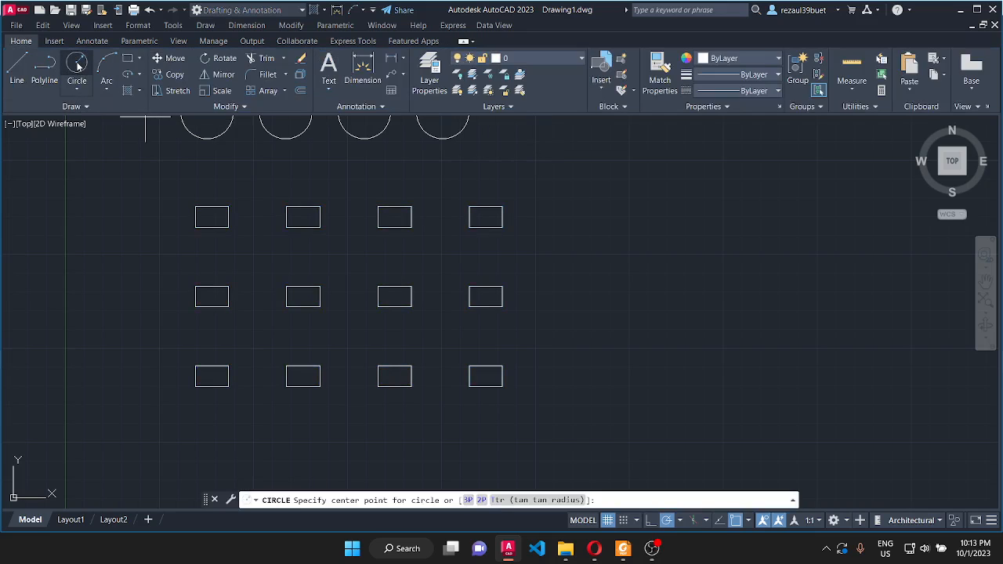
pyautogui.click(145, 382)
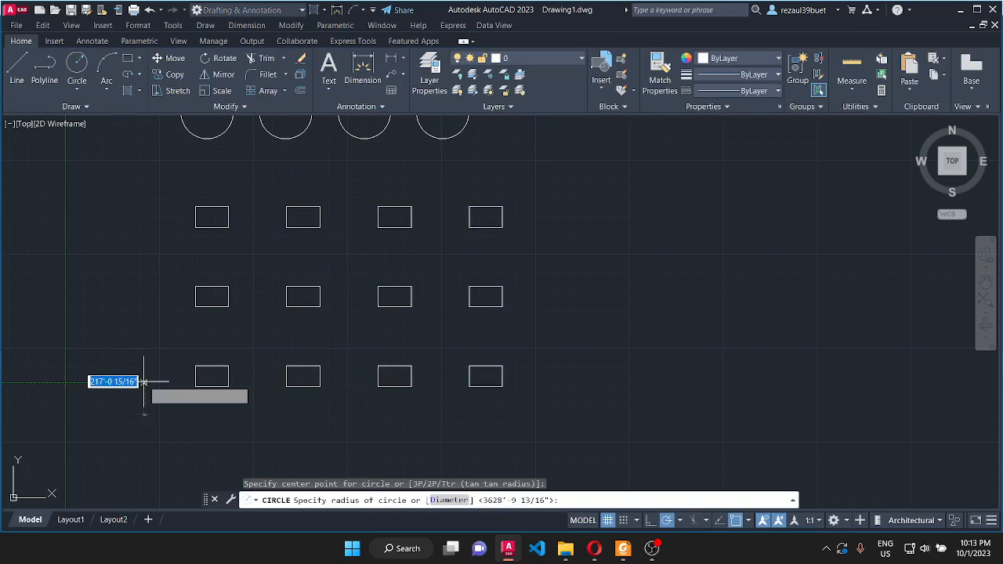
pyautogui.click(144, 377)
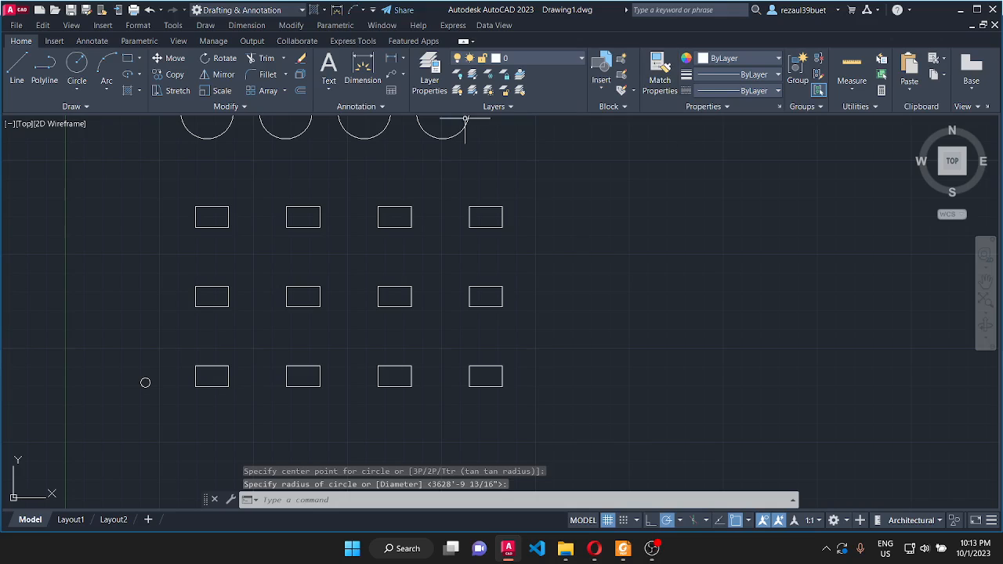
# Step: Start replacing items in the rectangle array, using the small circle beside it as the replacement object and its centroid as base point
pyautogui.click(503, 209)
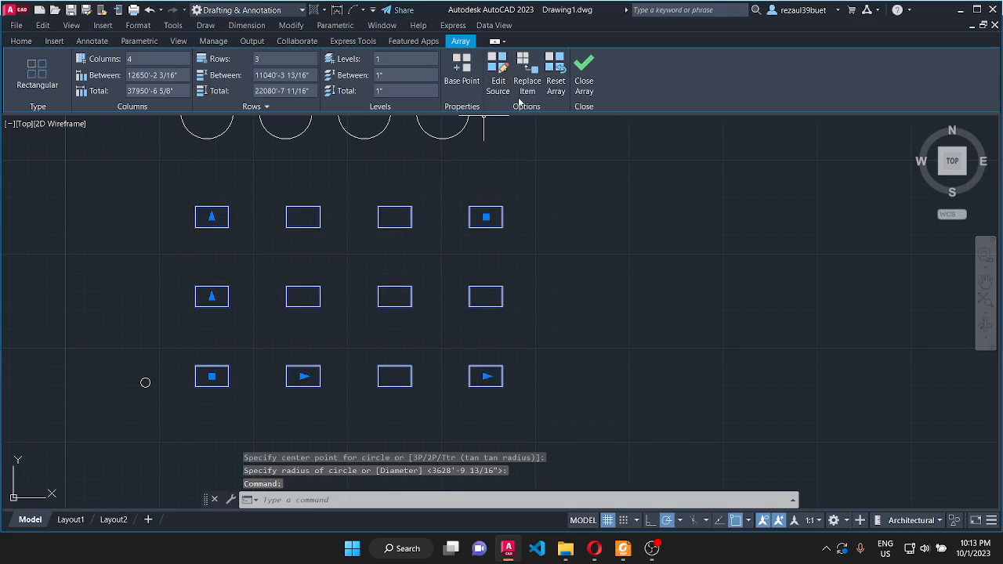
pyautogui.click(527, 87)
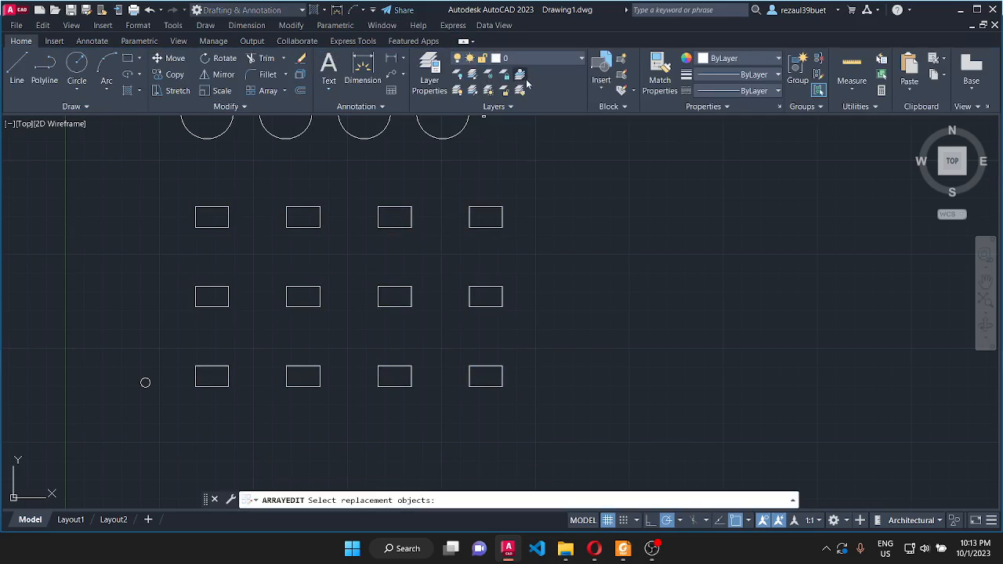
pyautogui.scroll(4, 141, 402)
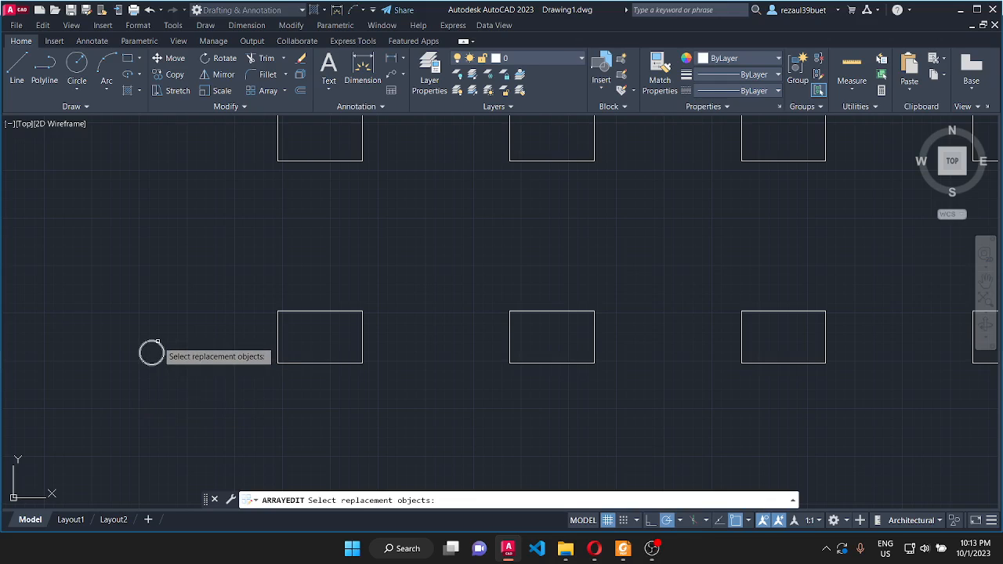
pyautogui.scroll(-4, 234, 341)
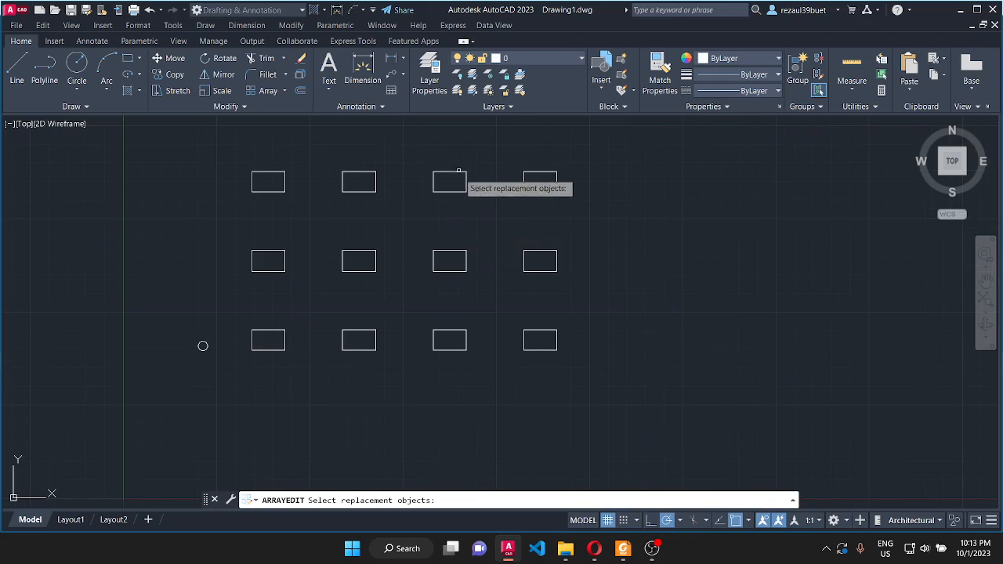
pyautogui.scroll(4, 202, 344)
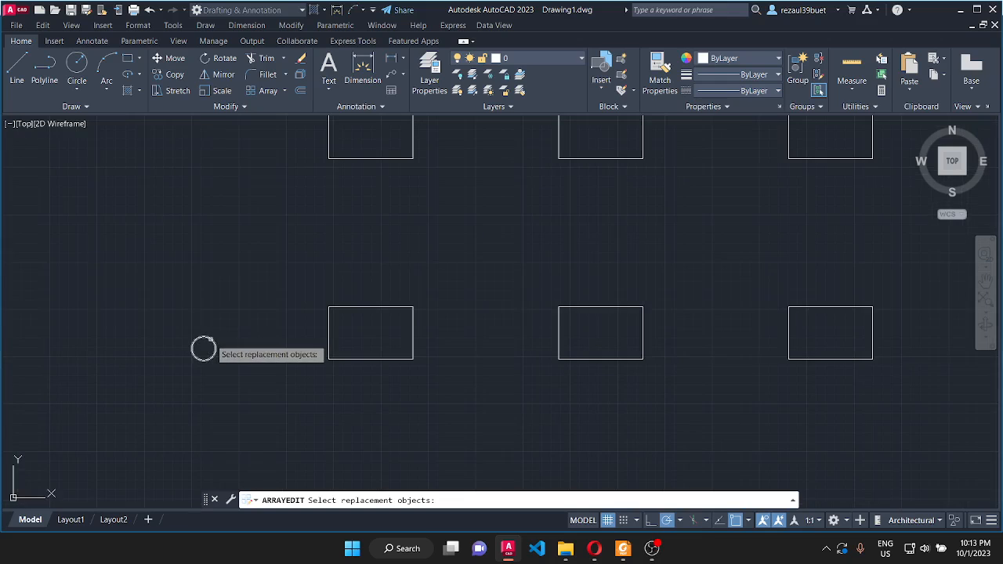
pyautogui.click(202, 346)
pyautogui.scroll(-2, 202, 345)
pyautogui.scroll(-2, 203, 345)
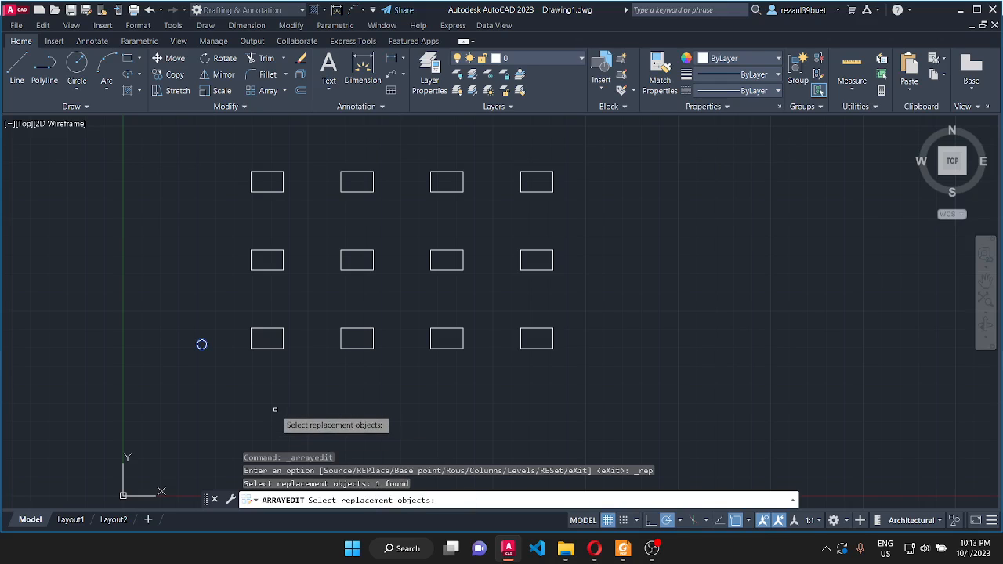
pyautogui.press('Return')
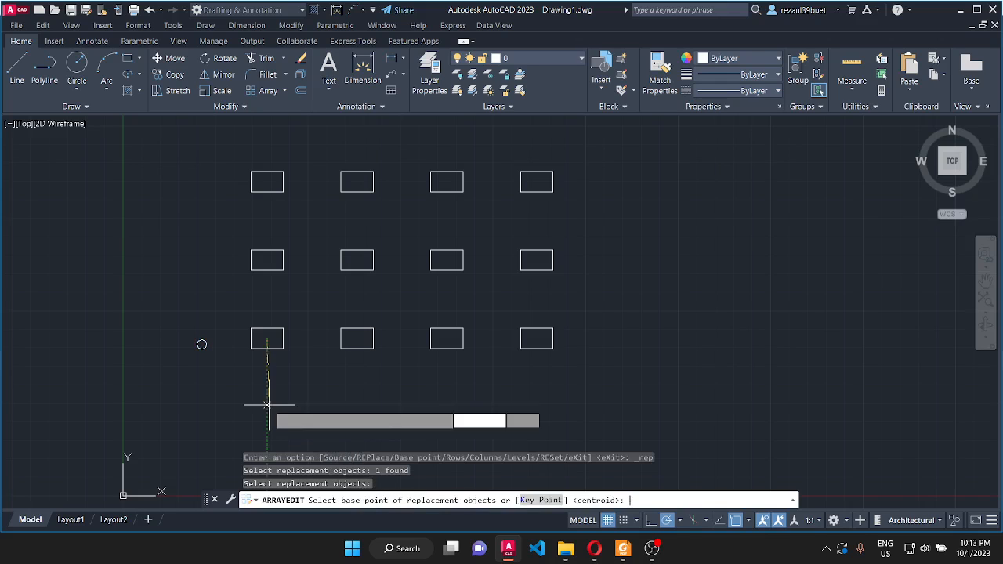
pyautogui.scroll(2, 265, 337)
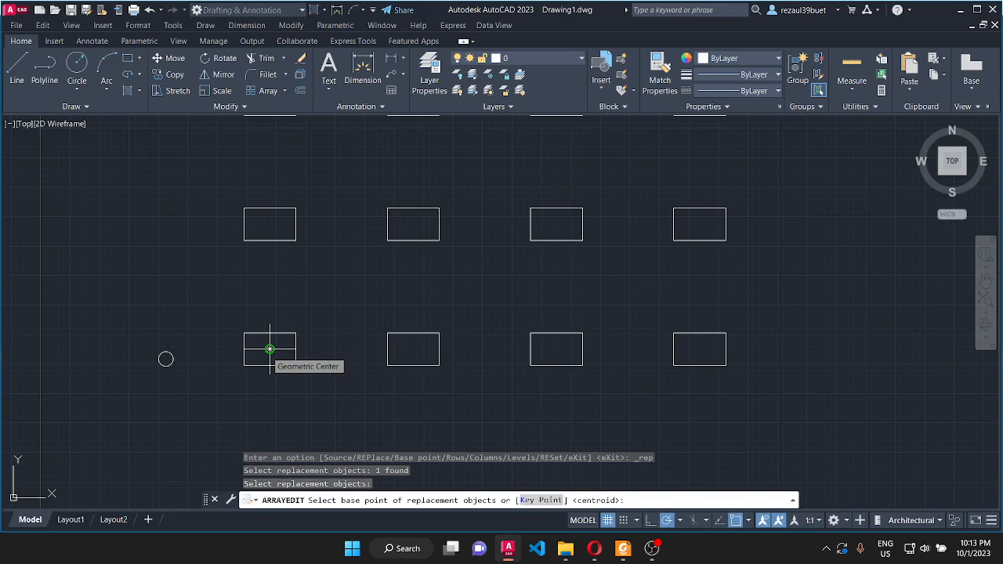
pyautogui.click(275, 353)
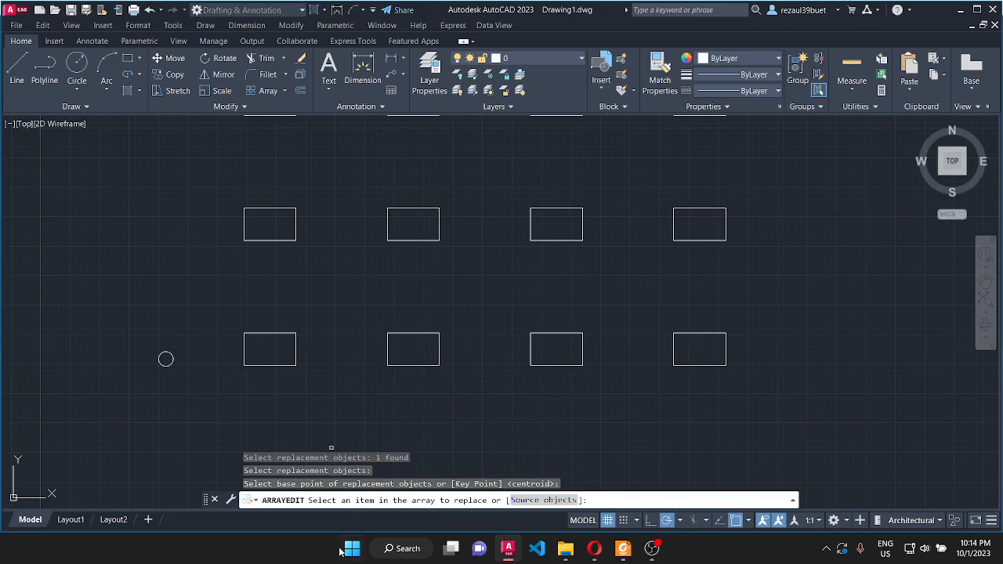
# Step: Replace the third rectangle in the array's middle row with the circle, and exit array editing
pyautogui.scroll(-2, 366, 294)
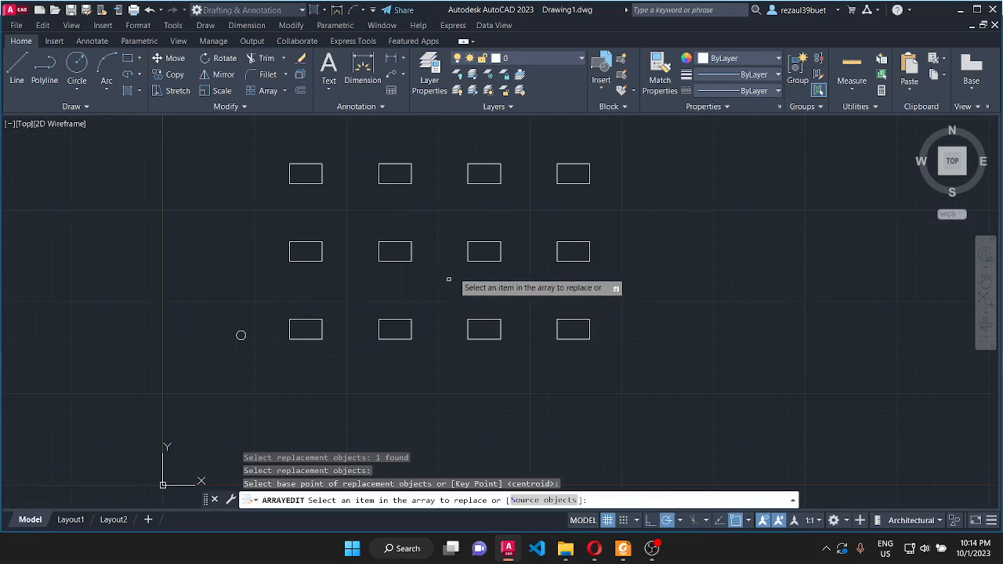
pyautogui.click(484, 251)
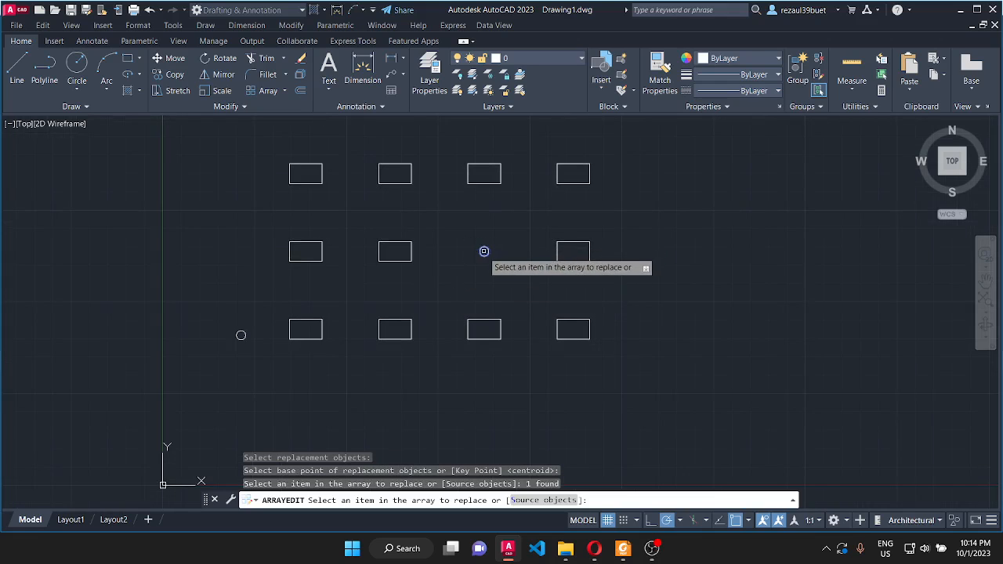
pyautogui.scroll(2, 480, 251)
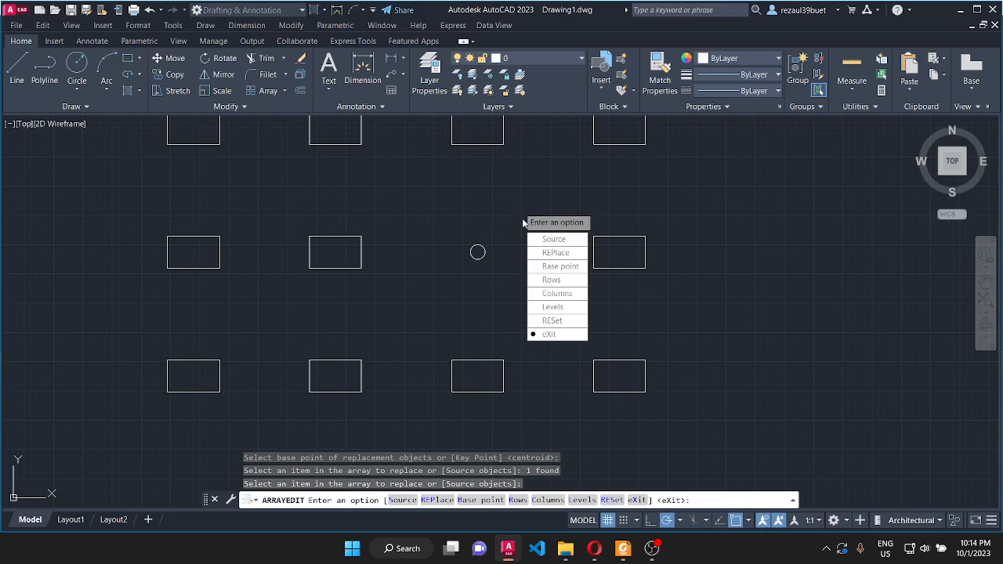
pyautogui.click(566, 335)
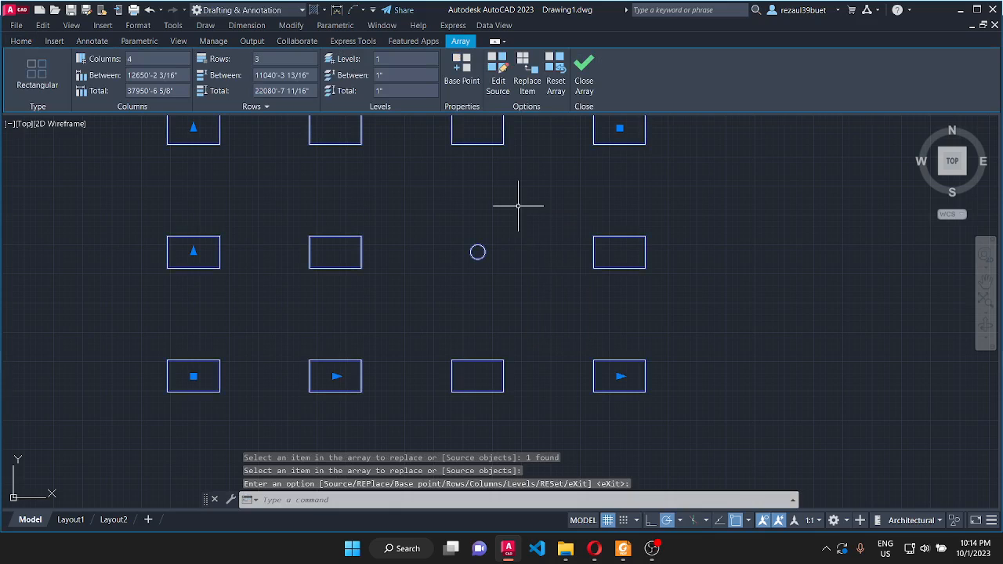
pyautogui.click(586, 72)
# Step: Reset the rectangle array to restore its replaced item, and close the array
pyautogui.scroll(-3, 468, 291)
pyautogui.scroll(3, 491, 253)
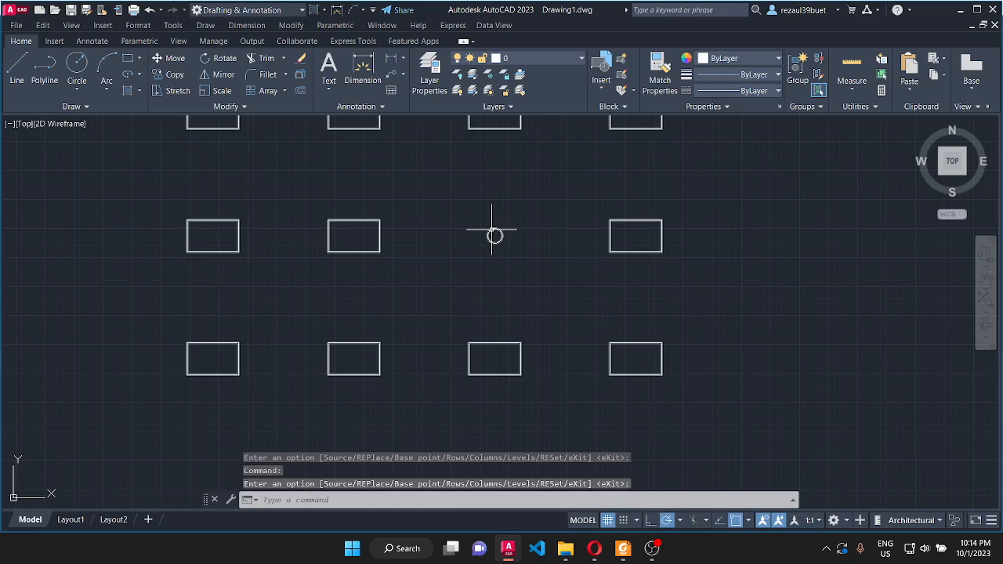
pyautogui.scroll(-2, 493, 235)
pyautogui.scroll(-2, 491, 241)
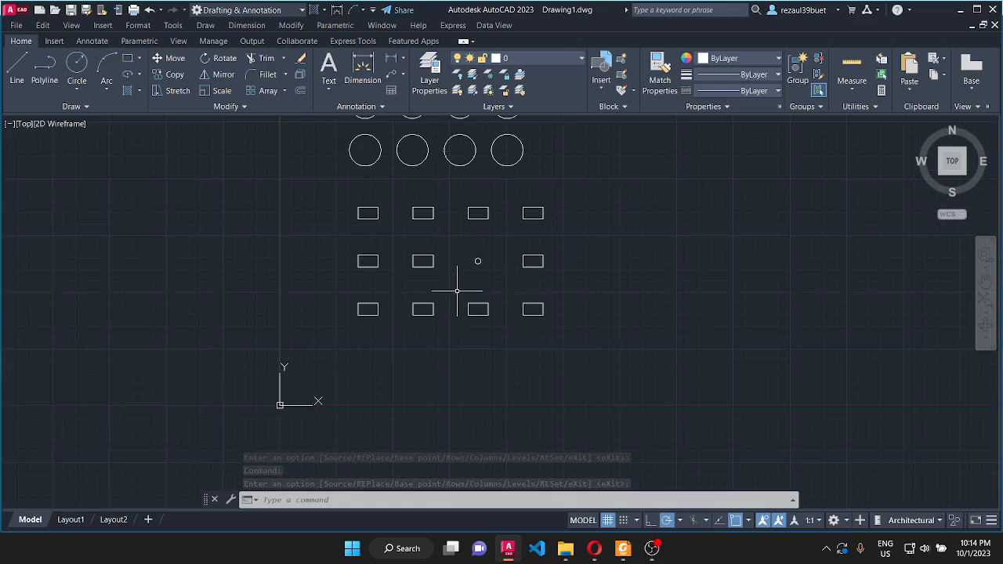
pyautogui.click(544, 211)
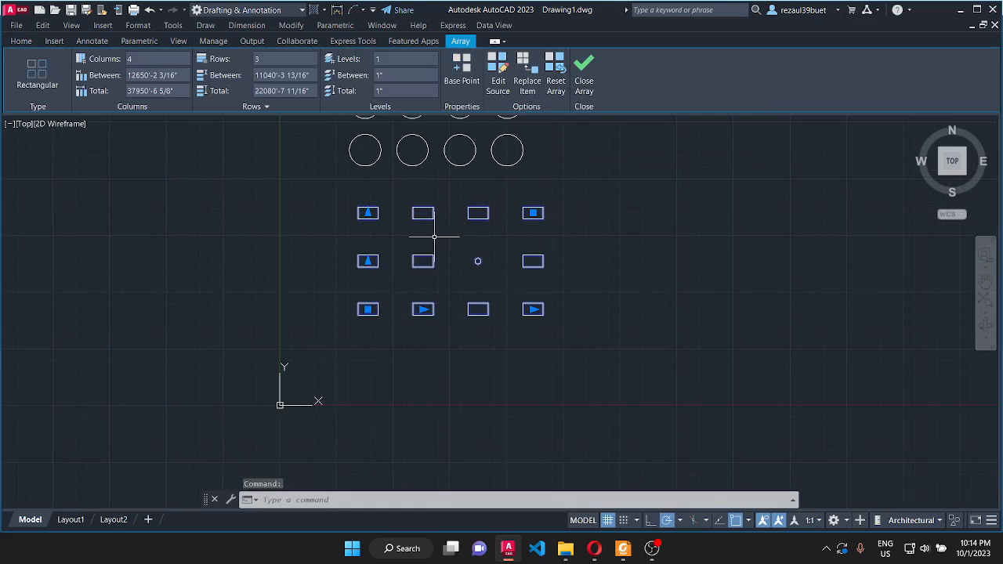
pyautogui.click(558, 76)
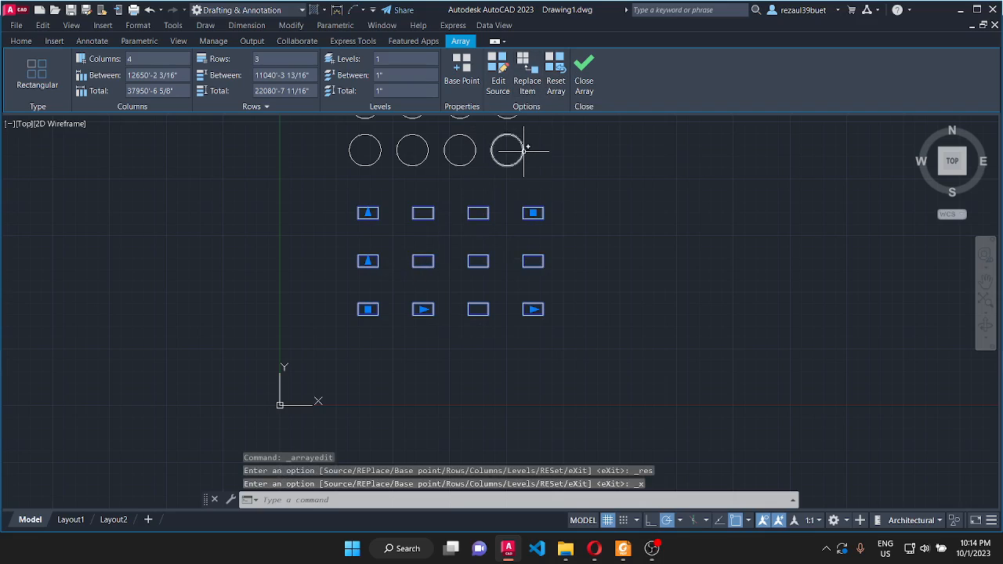
pyautogui.click(583, 72)
pyautogui.scroll(-2, 381, 278)
pyautogui.scroll(2, 422, 251)
pyautogui.scroll(-2, 391, 280)
pyautogui.scroll(2, 358, 287)
pyautogui.scroll(-2, 338, 271)
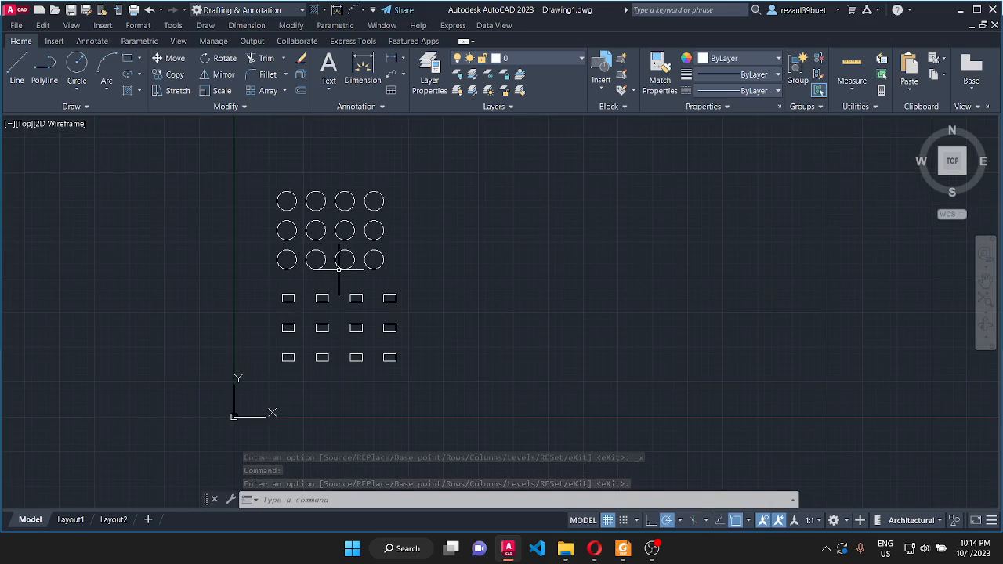
pyautogui.scroll(2, 371, 224)
pyautogui.scroll(-1, 313, 266)
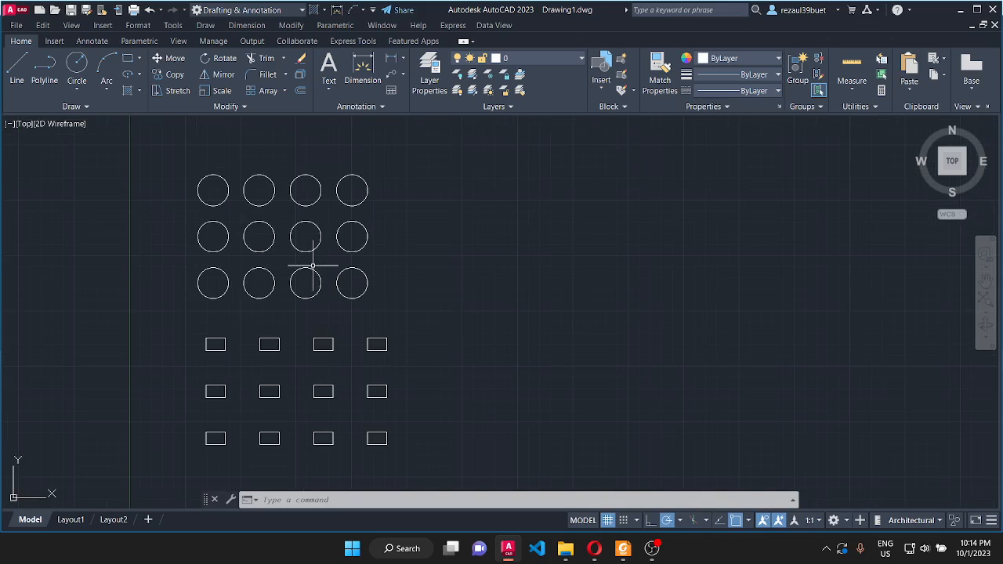
pyautogui.click(285, 91)
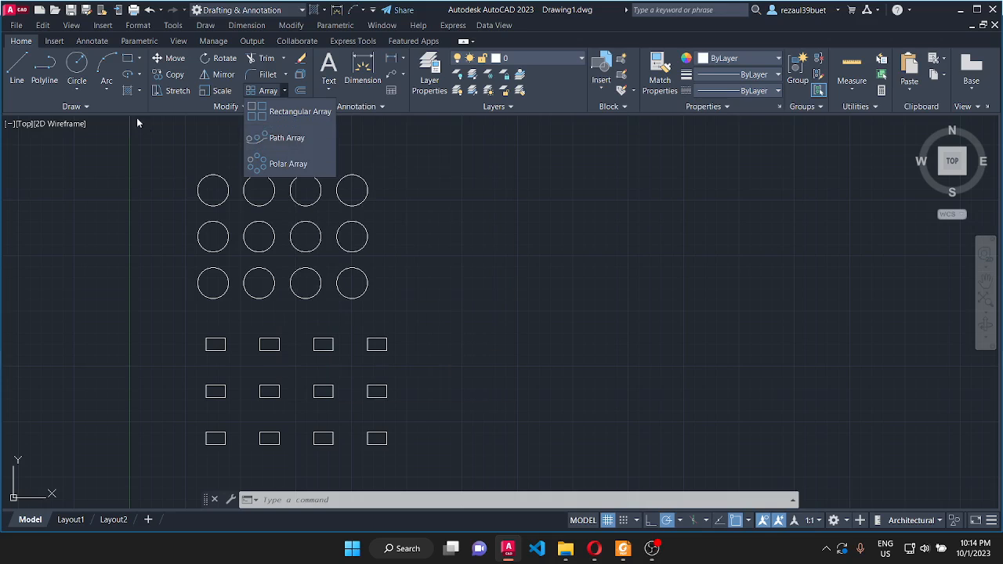
# Step: Draw a large three-point arc, bulging downward, from beside the circle array to a point high on the far side
pyautogui.click(102, 69)
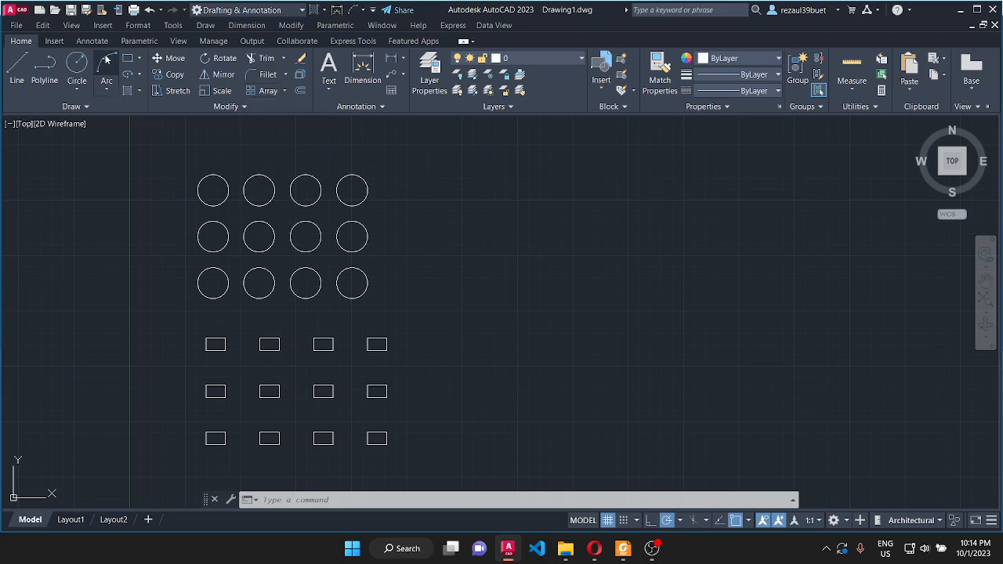
pyautogui.click(460, 253)
pyautogui.scroll(-4, 438, 376)
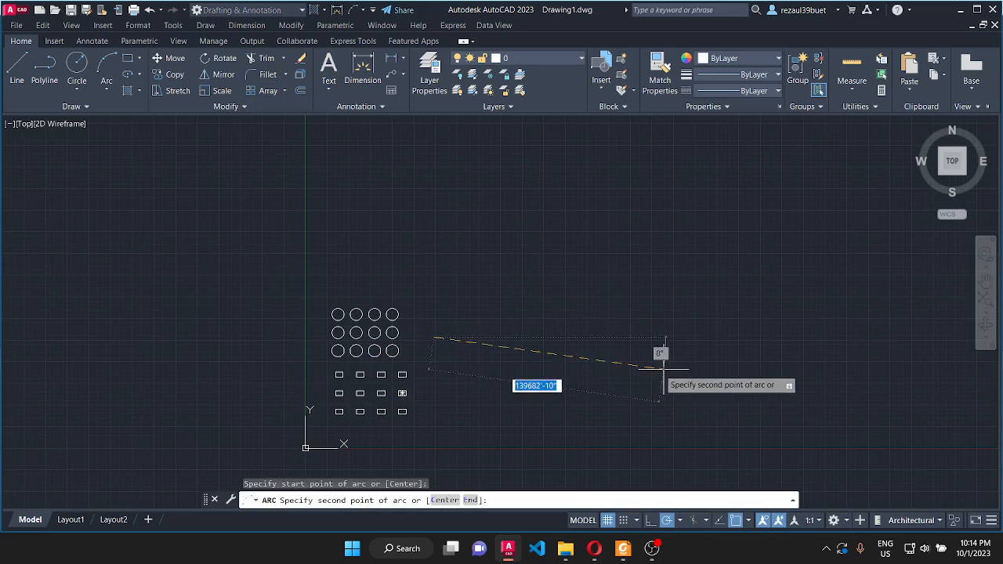
pyautogui.click(625, 390)
pyautogui.click(862, 167)
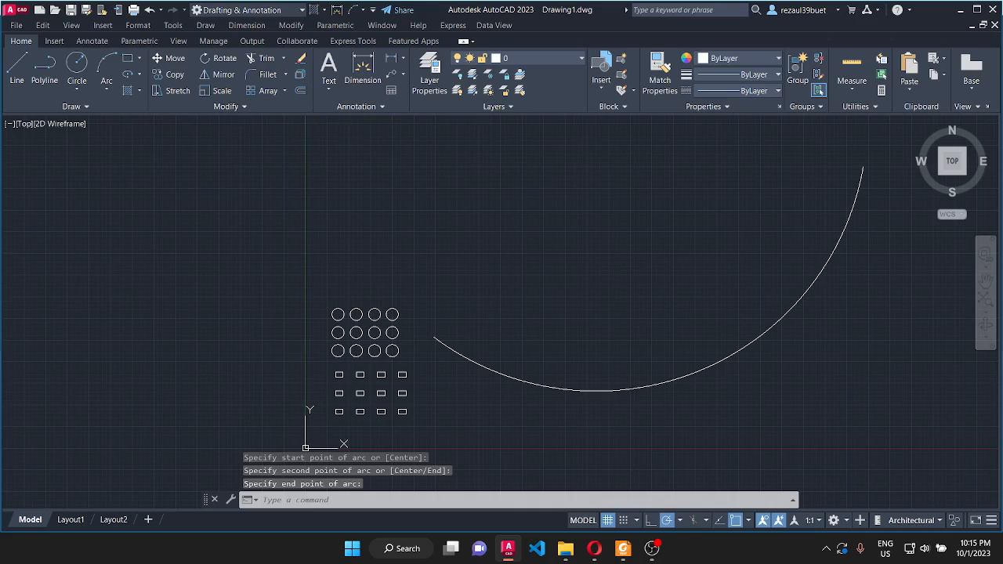
# Step: Create a path array of the bottom-right circle of the circle grid, using the large arc as the path curve
pyautogui.click(286, 90)
pyautogui.click(292, 140)
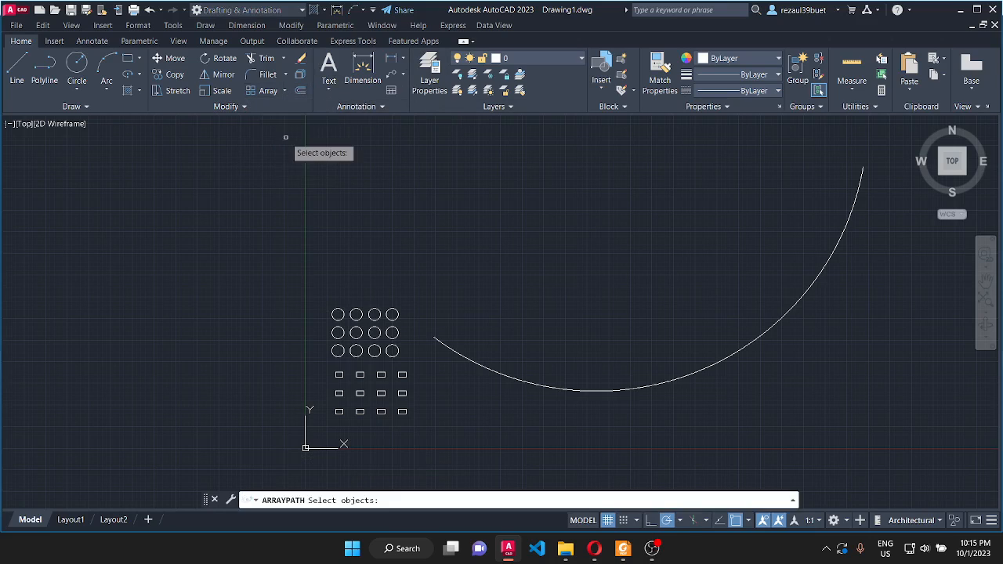
pyautogui.scroll(2, 405, 375)
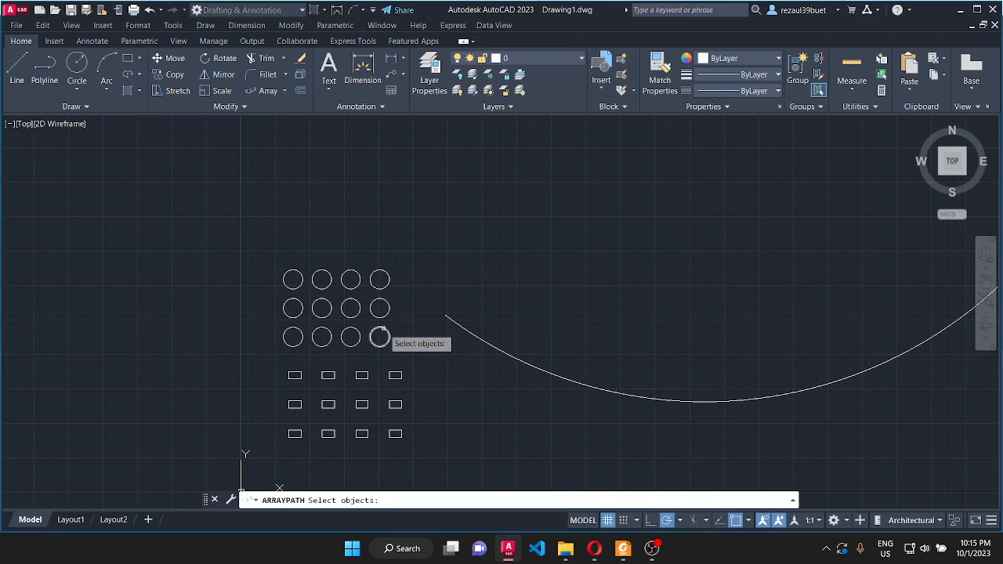
pyautogui.click(379, 336)
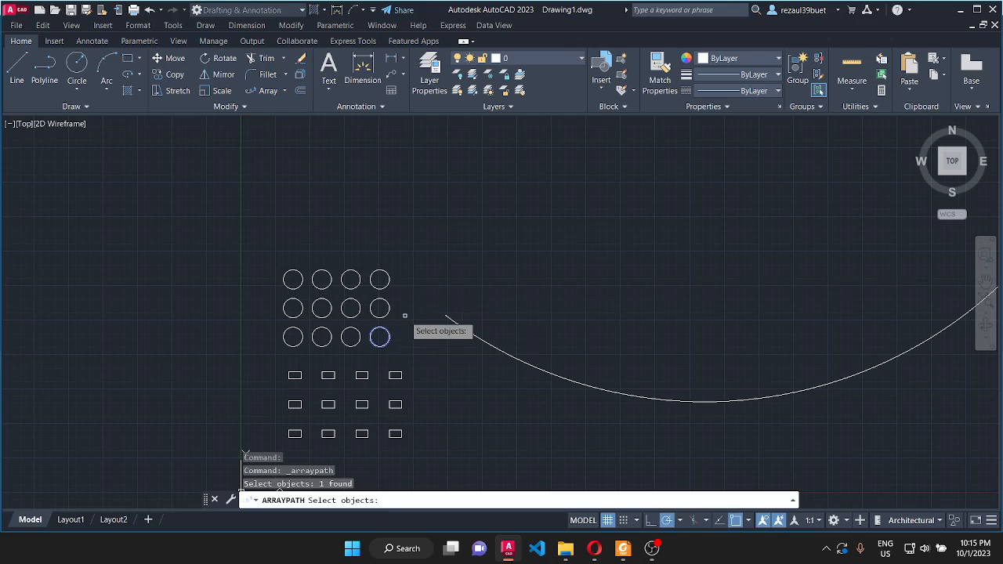
pyautogui.press('Return')
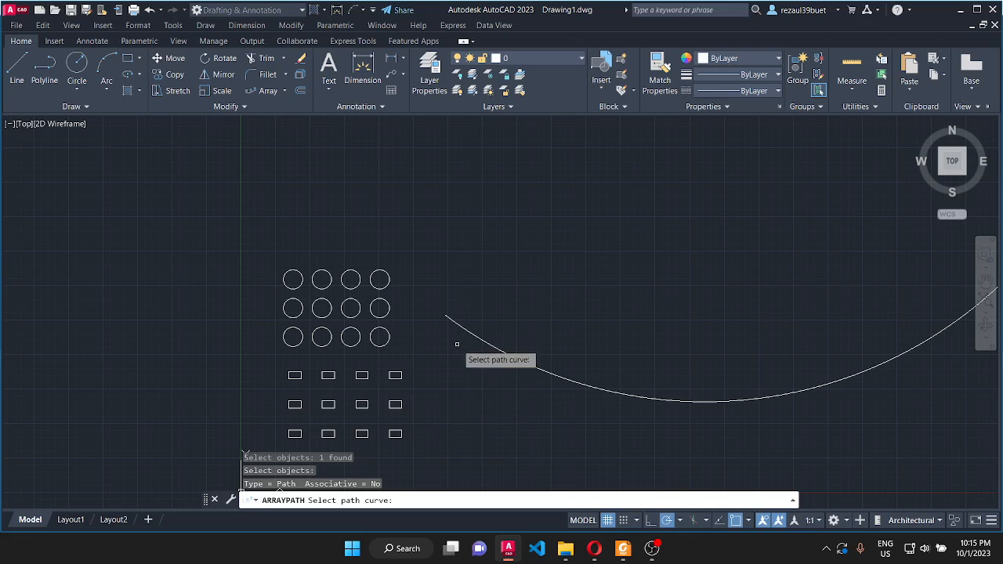
pyautogui.click(450, 320)
pyautogui.scroll(-2, 423, 358)
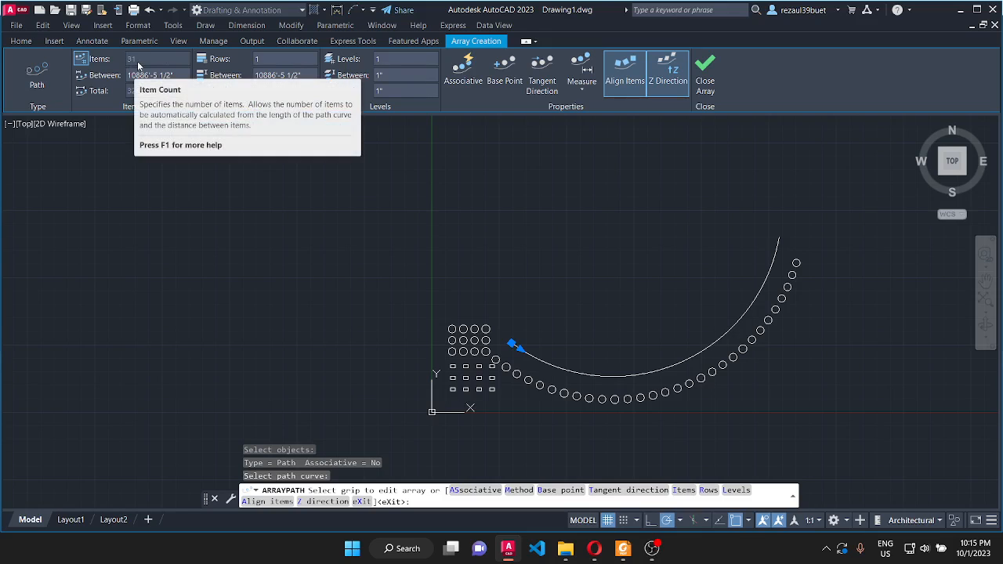
# Step: Enable manual item count for the path array, try a smaller count, and set it to 31 items
pyautogui.click(82, 62)
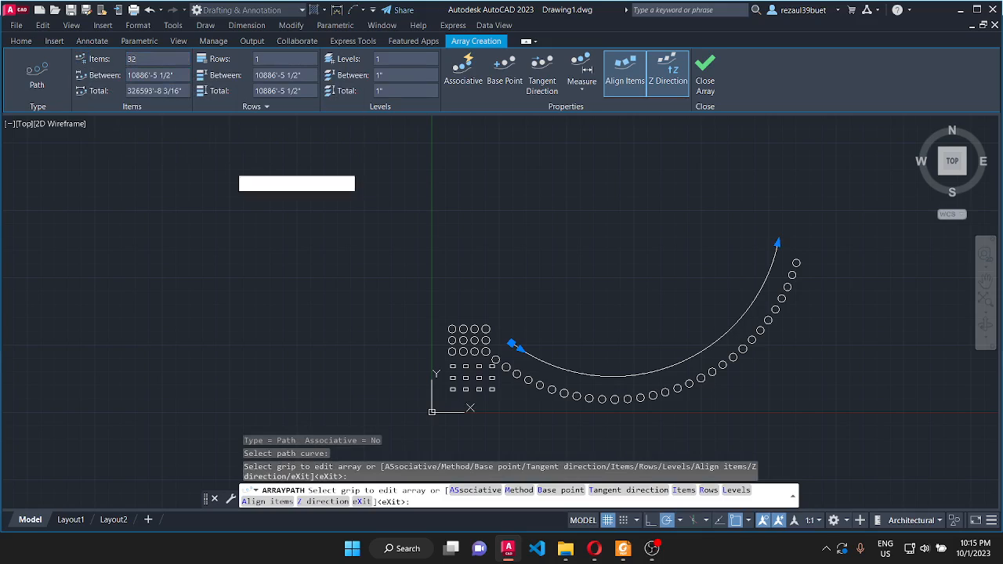
pyautogui.click(227, 163)
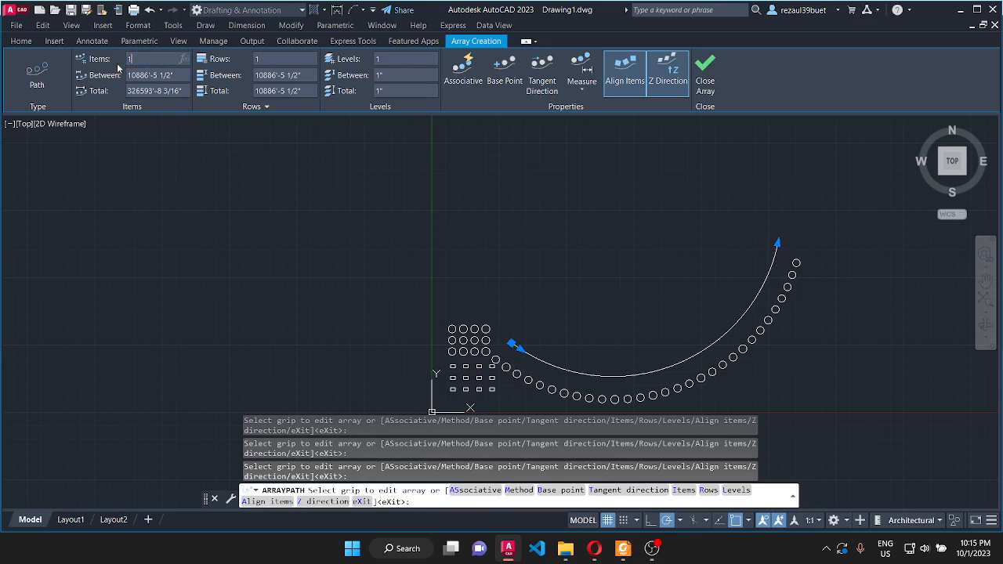
pyautogui.click(249, 159)
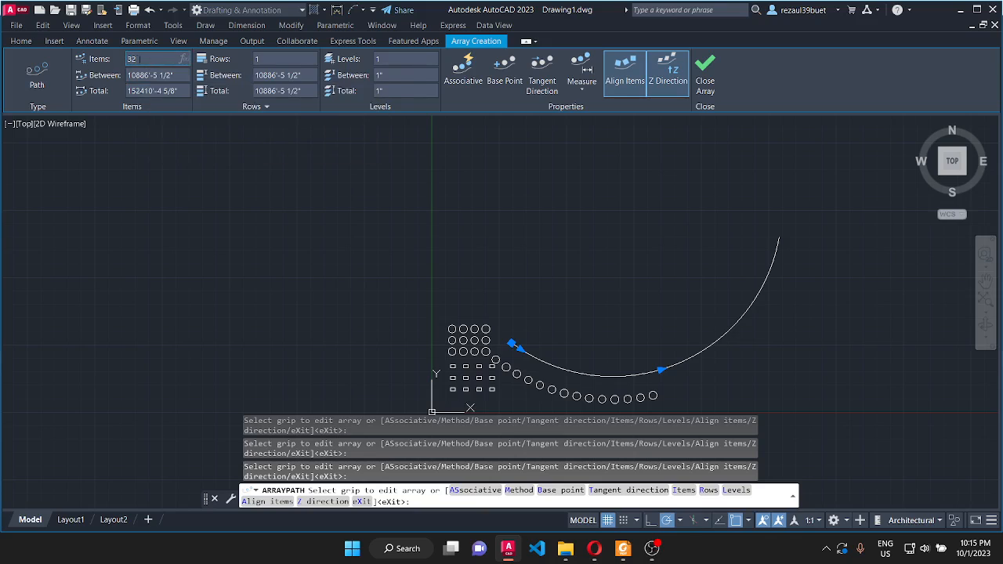
pyautogui.click(177, 174)
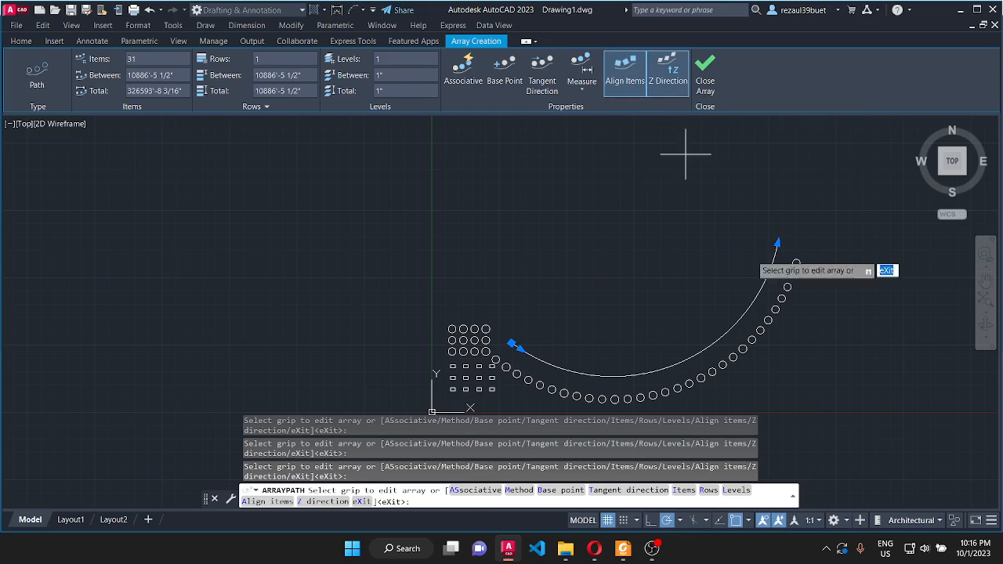
# Step: Turn Align Items off and back on for the path array, and finish creating the array
pyautogui.click(638, 75)
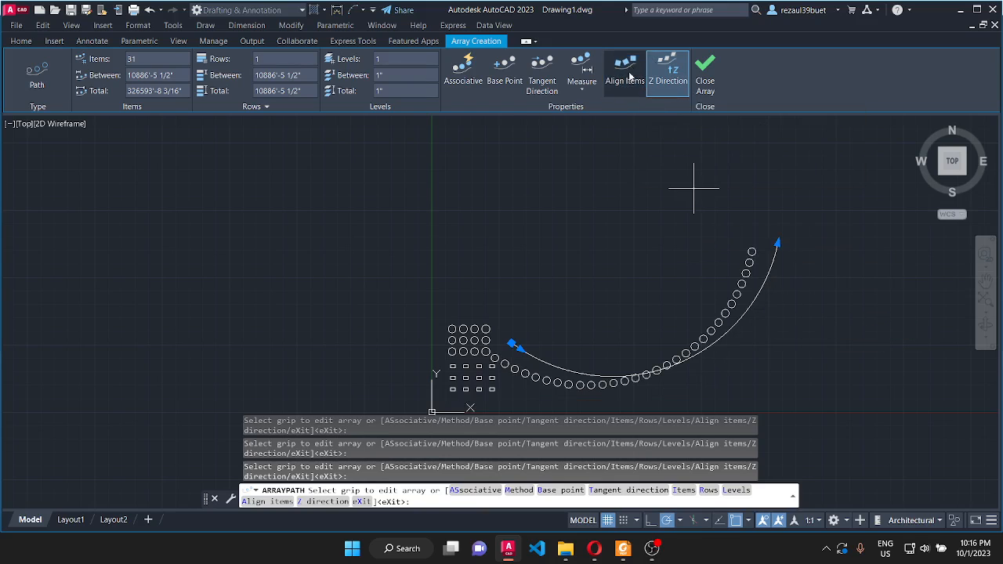
pyautogui.click(624, 71)
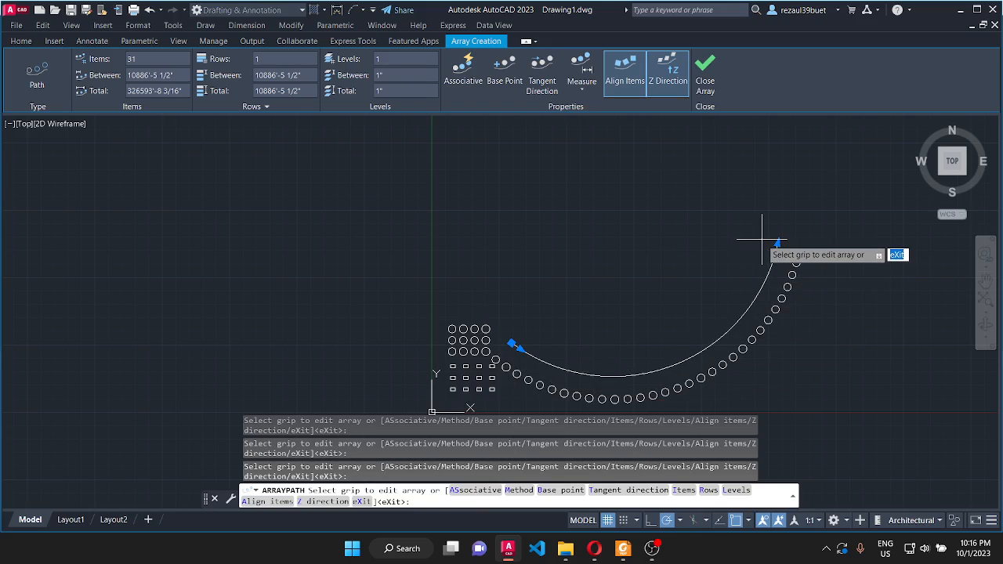
pyautogui.click(706, 72)
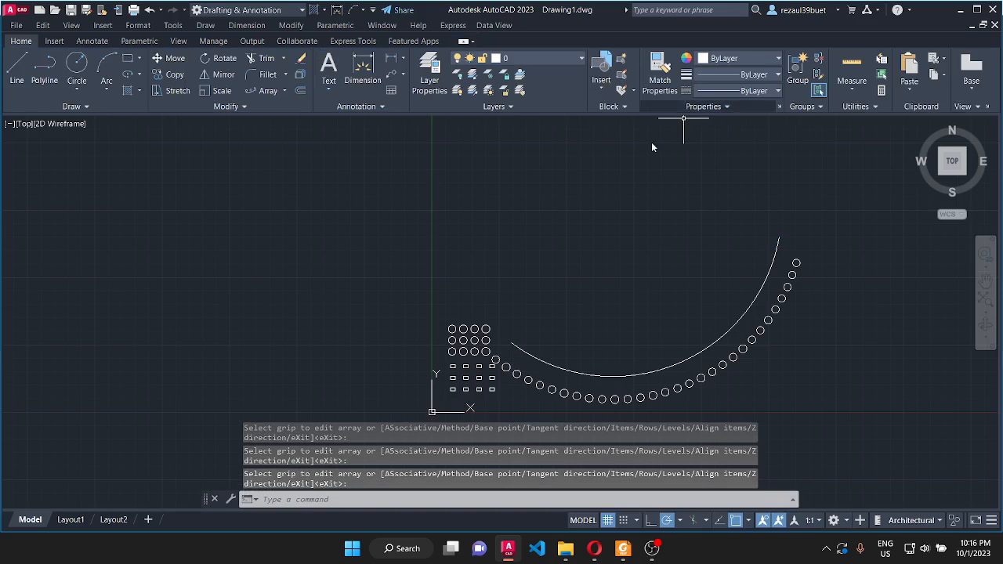
pyautogui.scroll(-2, 411, 351)
pyautogui.scroll(3, 466, 360)
pyautogui.scroll(-3, 293, 332)
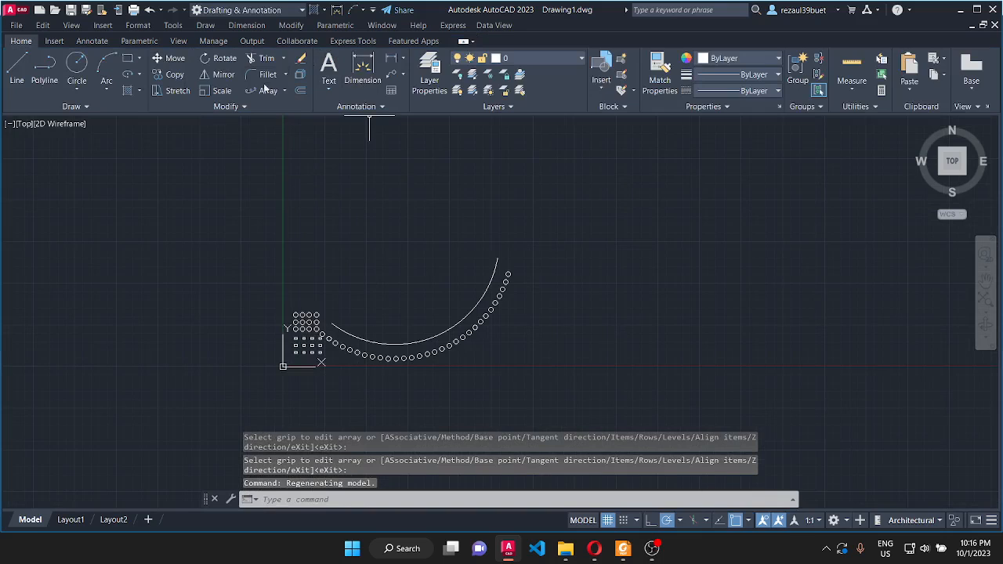
pyautogui.click(286, 91)
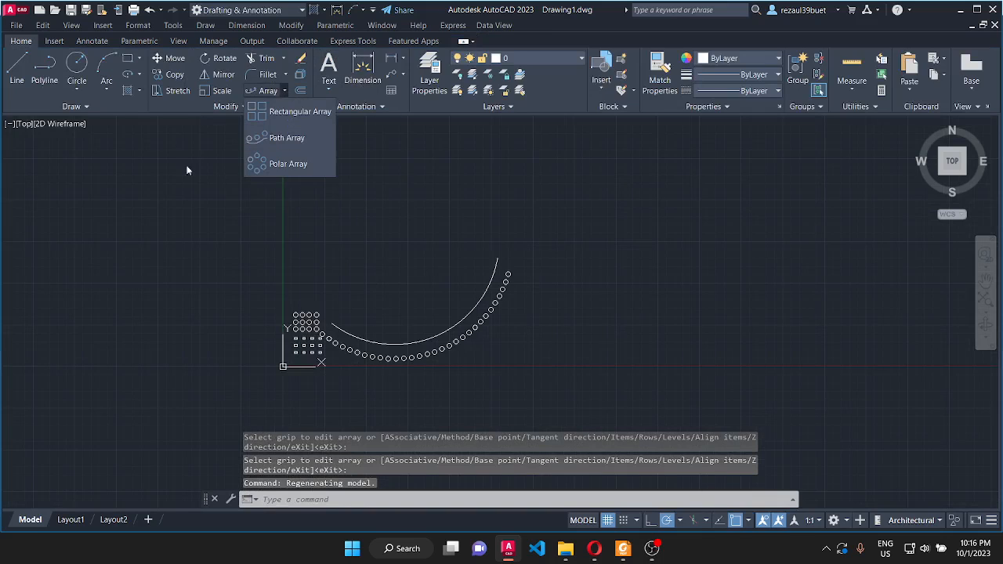
pyautogui.click(285, 87)
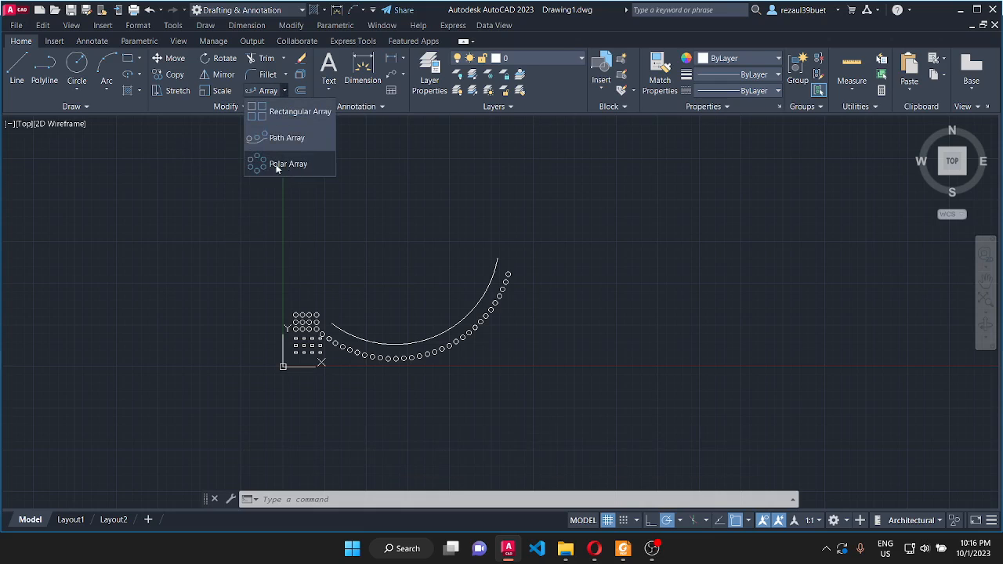
pyautogui.scroll(-2, 333, 337)
pyautogui.scroll(2, 356, 302)
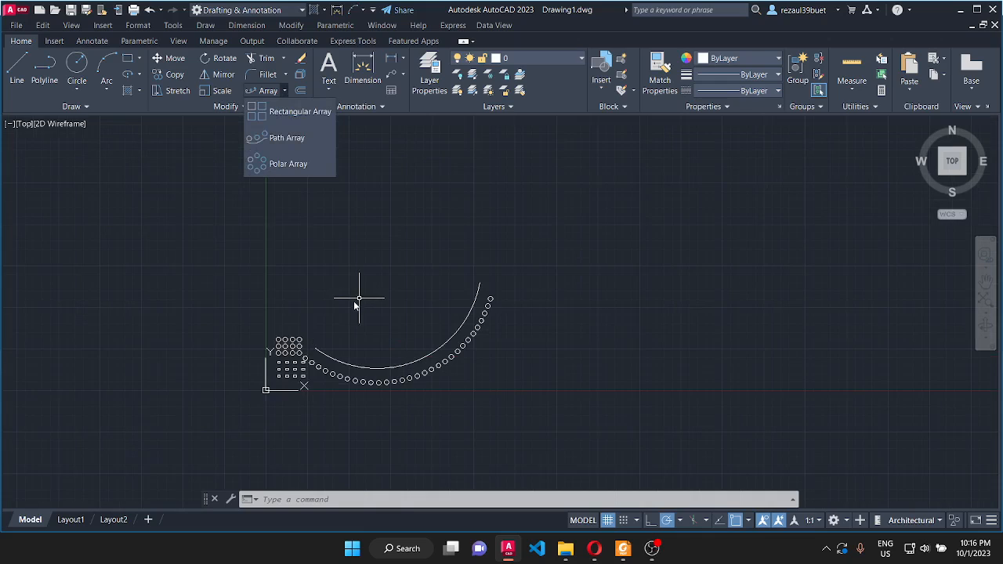
# Step: Draw a large circle with a radius of about 106,489 feet in the open area above the large arc
pyautogui.click(77, 73)
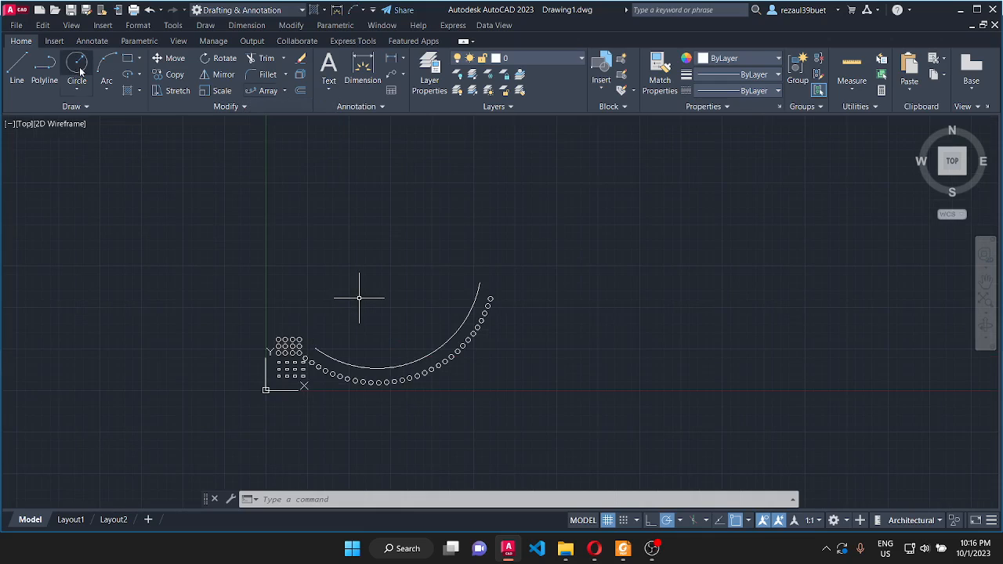
pyautogui.click(417, 255)
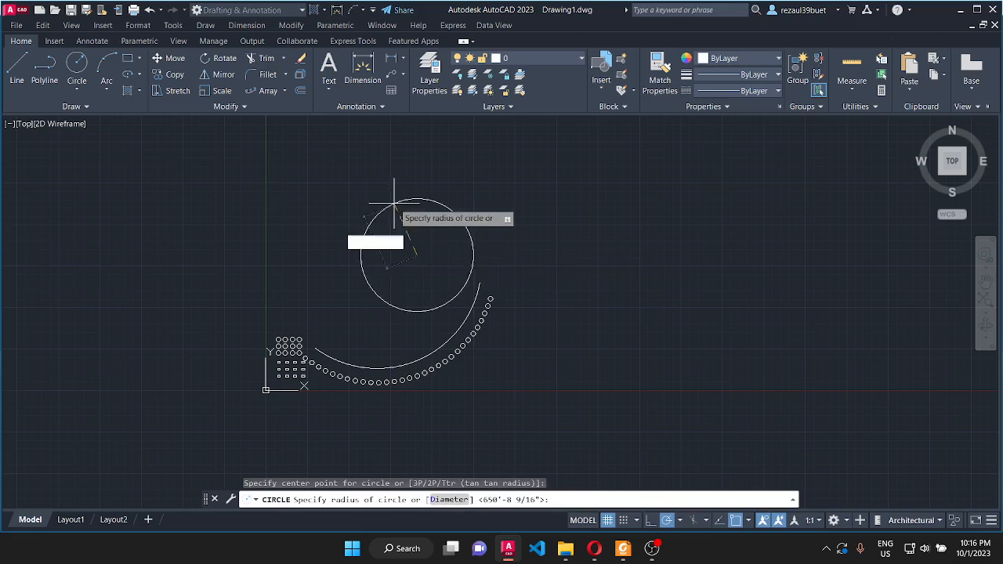
pyautogui.click(398, 190)
pyautogui.scroll(2, 444, 310)
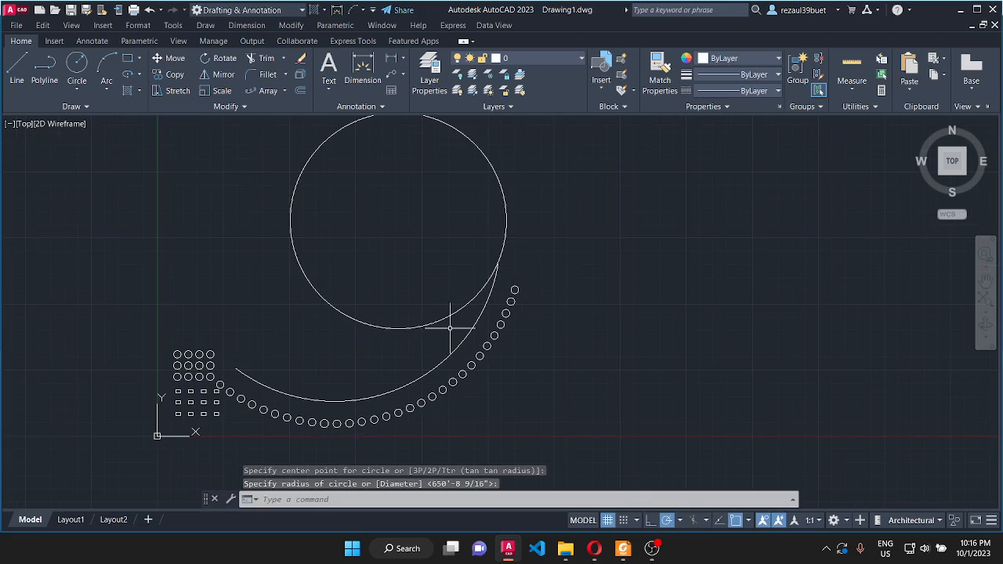
pyautogui.scroll(-2, 311, 277)
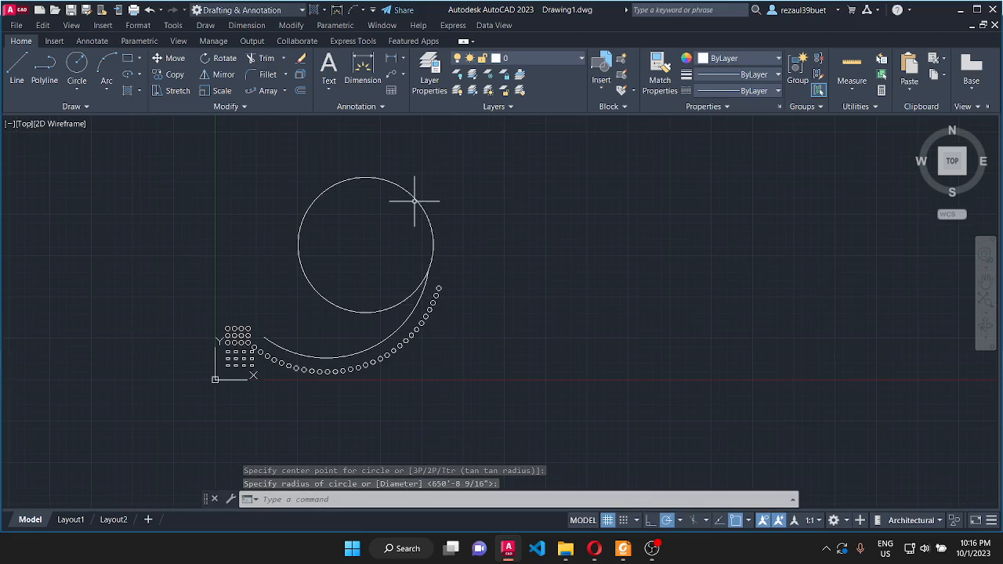
# Step: Move the large circle horizontally by about 5.05E+06, away from the arc into empty space
pyautogui.click(412, 201)
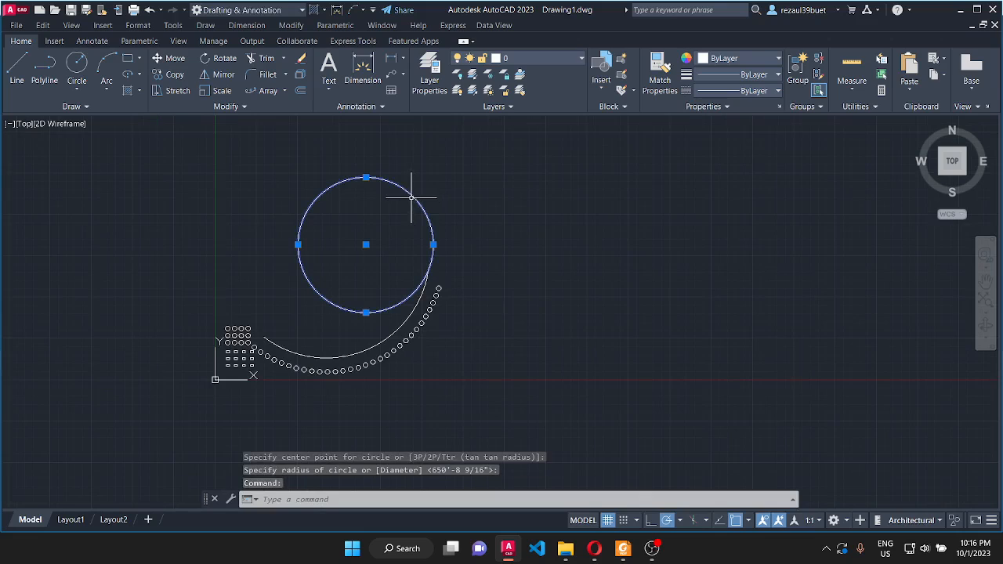
pyautogui.click(176, 61)
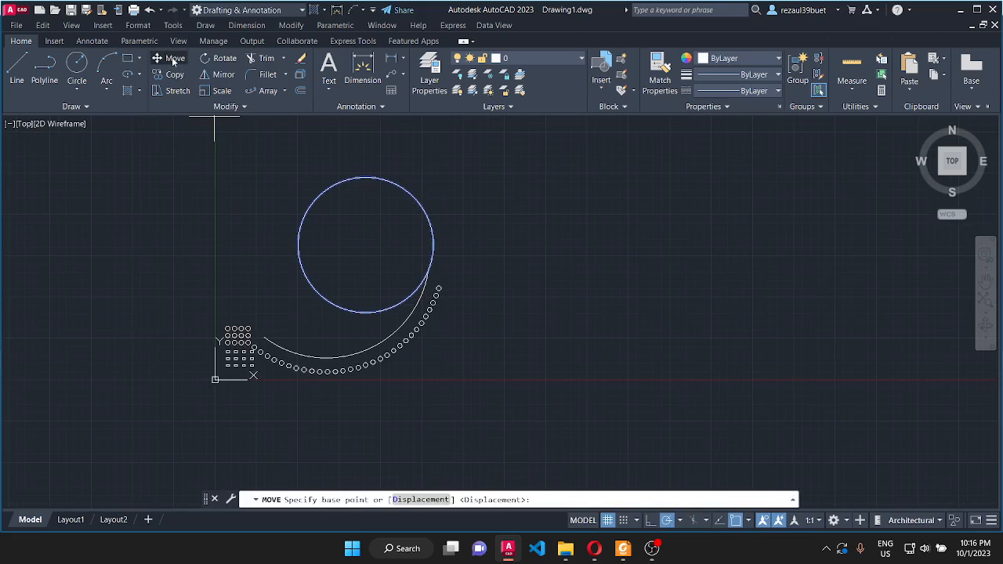
pyautogui.click(433, 243)
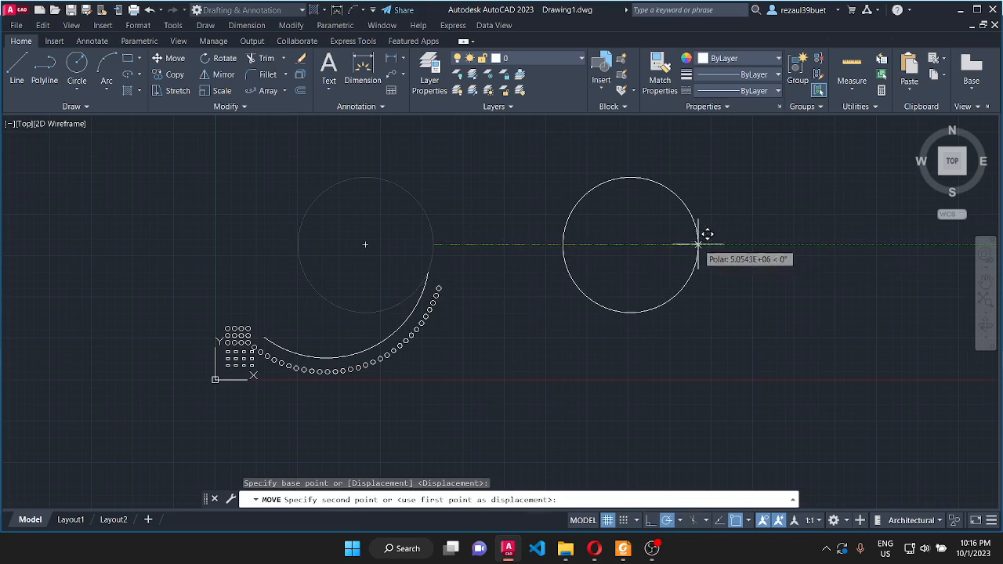
pyautogui.click(701, 245)
pyautogui.scroll(5, 663, 224)
pyautogui.scroll(-2, 627, 282)
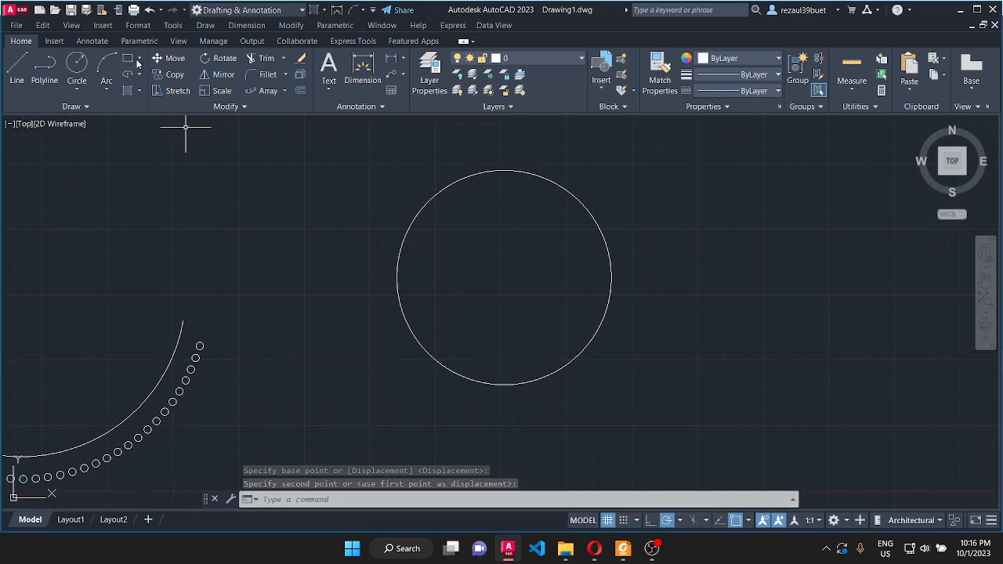
# Step: Draw a small circle centred just above the large circle, and erase it again
pyautogui.click(77, 62)
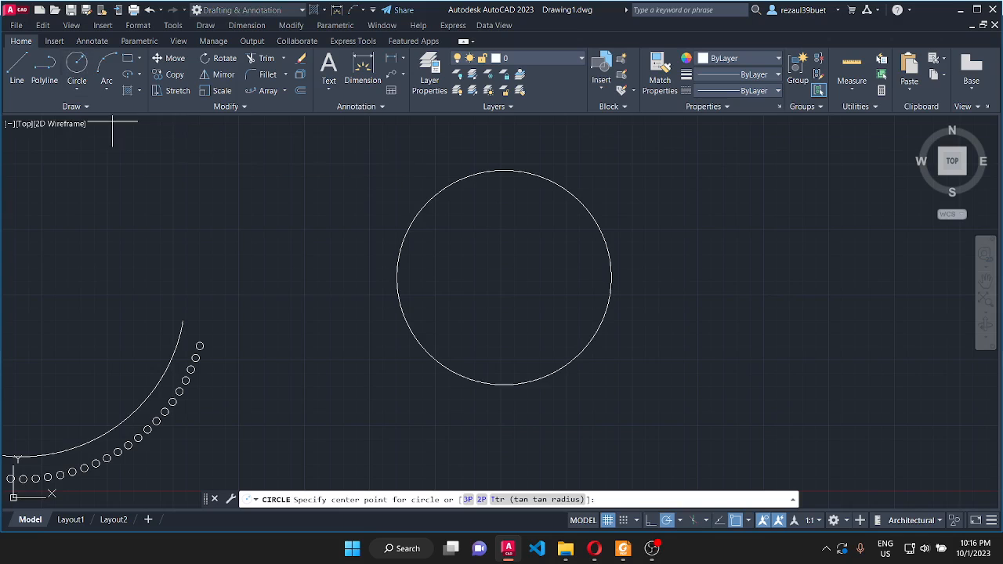
pyautogui.scroll(-4, 217, 219)
pyautogui.scroll(2, 302, 174)
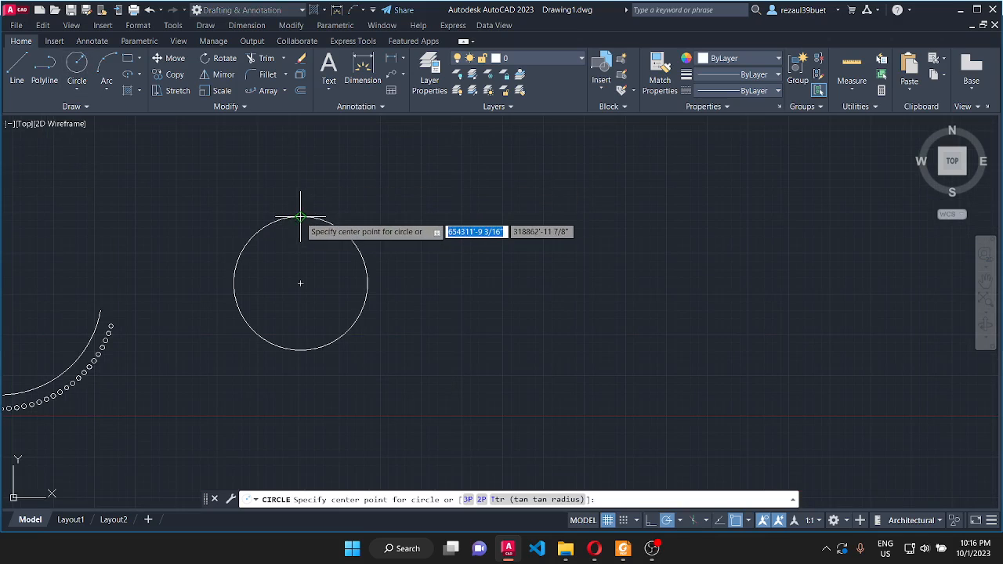
pyautogui.click(300, 185)
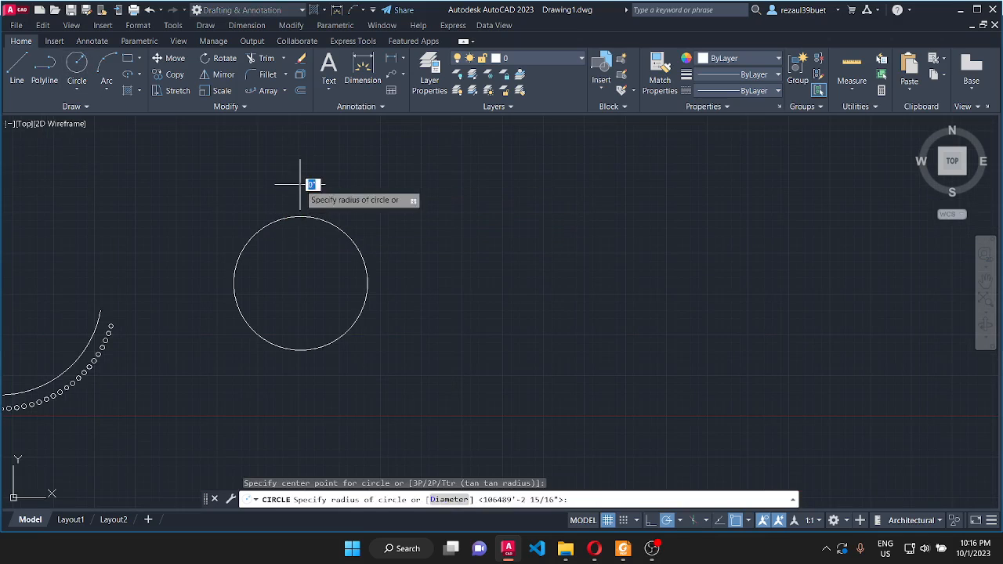
pyautogui.click(309, 180)
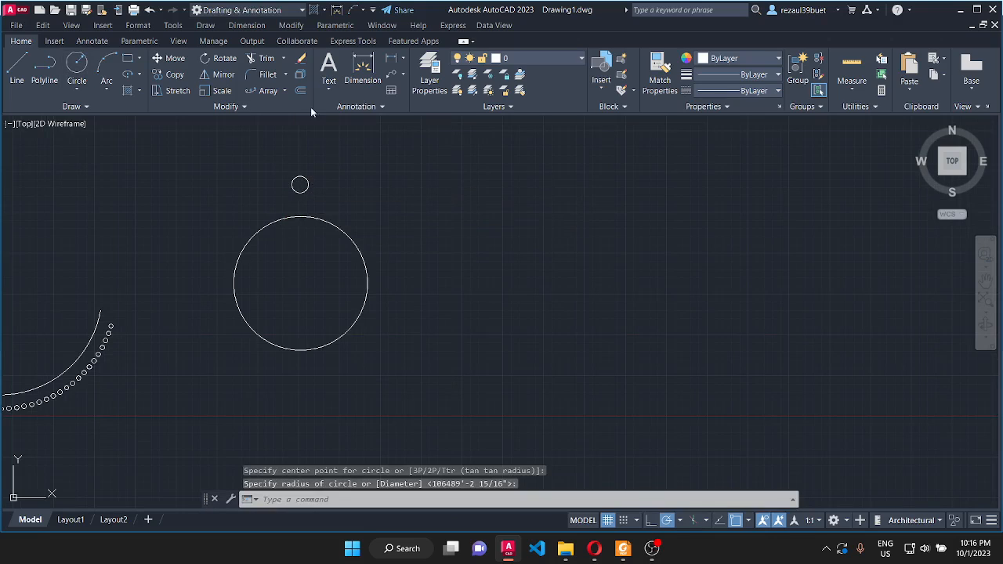
pyautogui.click(300, 184)
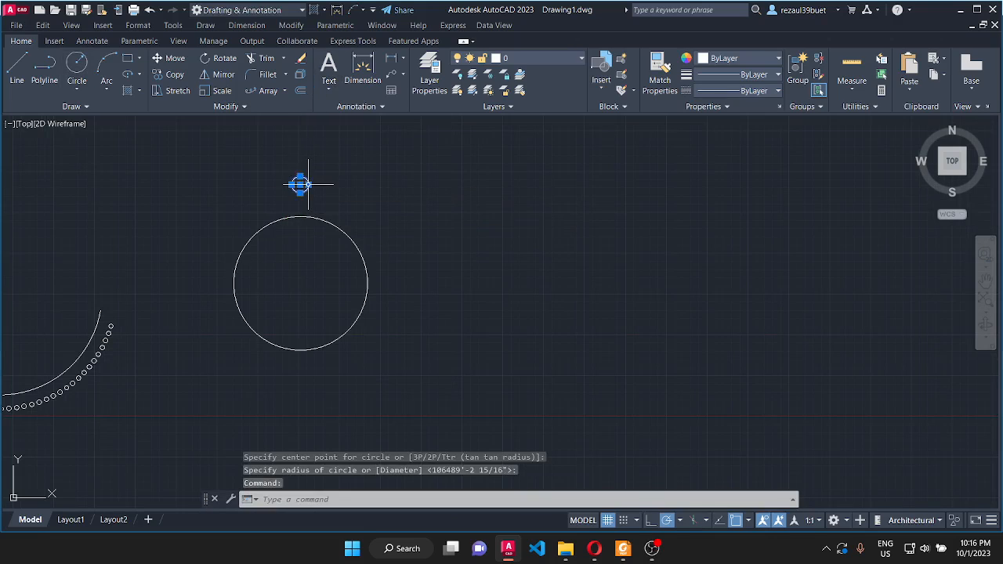
pyautogui.click(300, 59)
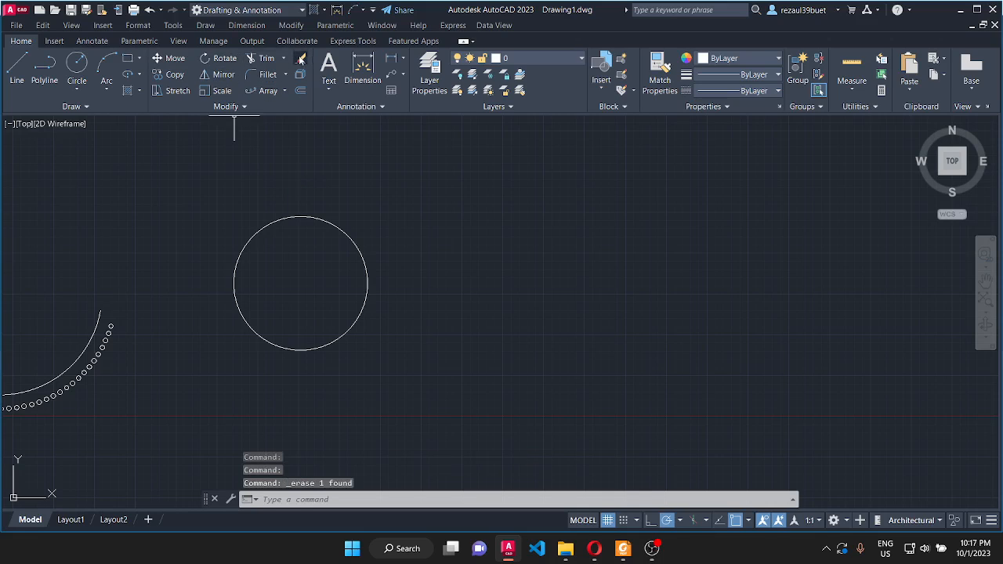
# Step: Draw a small upright rectangle, about 22,000 by 40,000 feet, just above the large circle
pyautogui.click(132, 60)
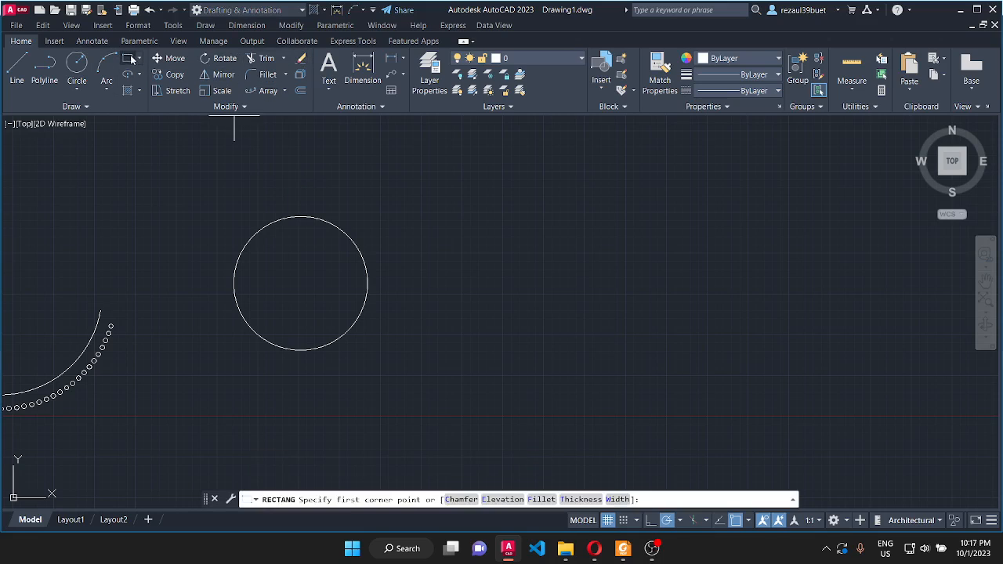
pyautogui.click(283, 171)
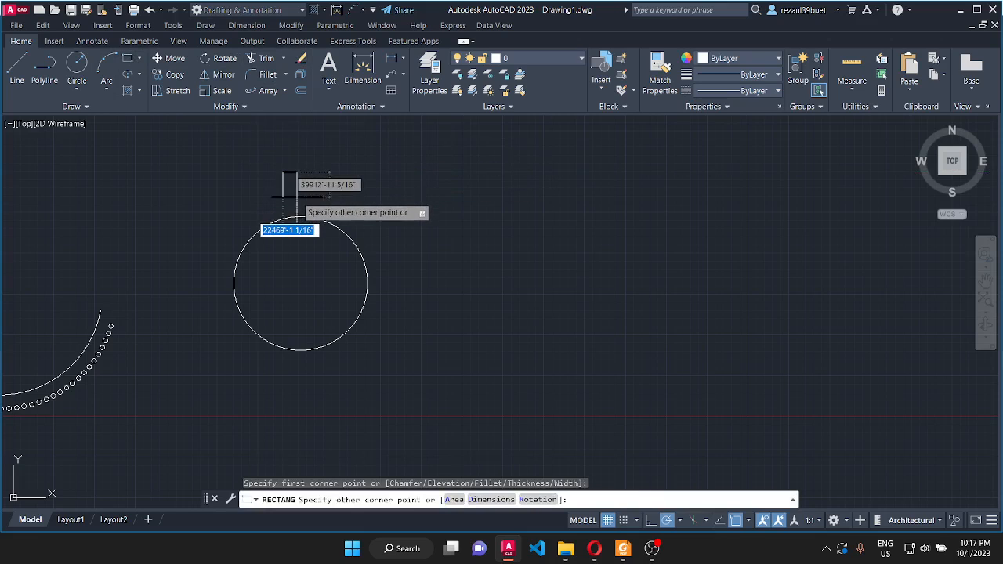
pyautogui.click(297, 198)
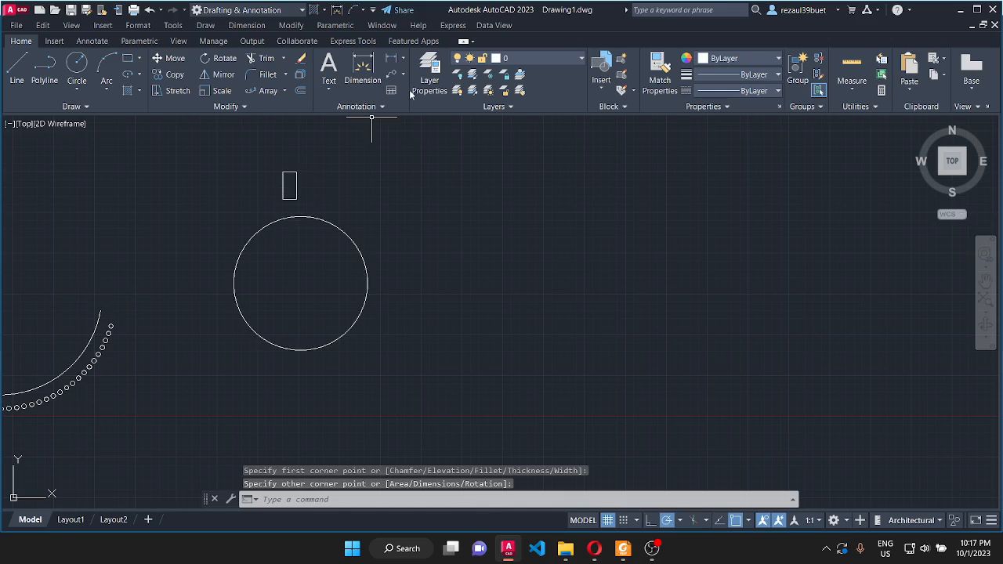
# Step: Create a polar array of the small rectangle around the centre of the large circle
pyautogui.click(284, 91)
pyautogui.click(293, 165)
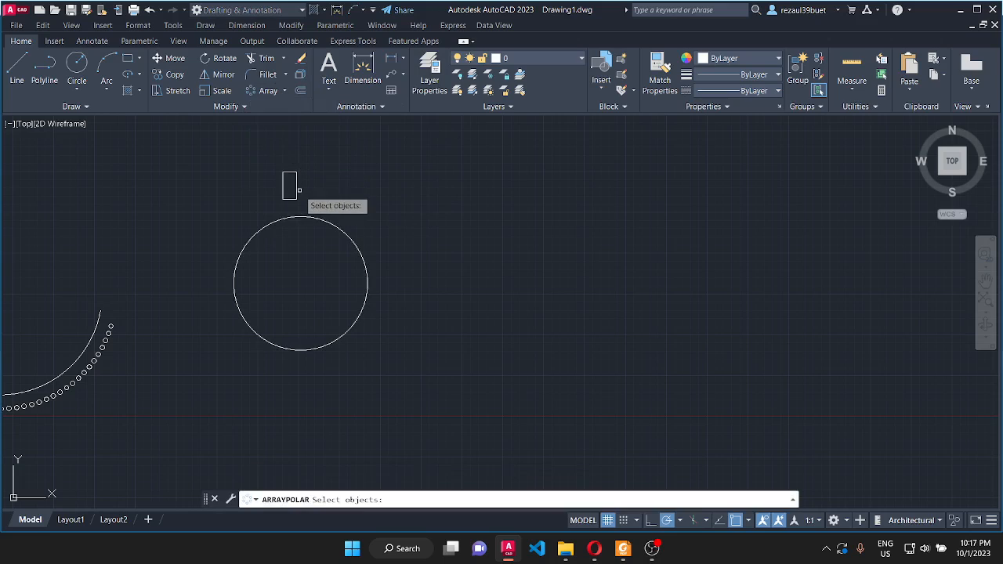
pyautogui.click(297, 184)
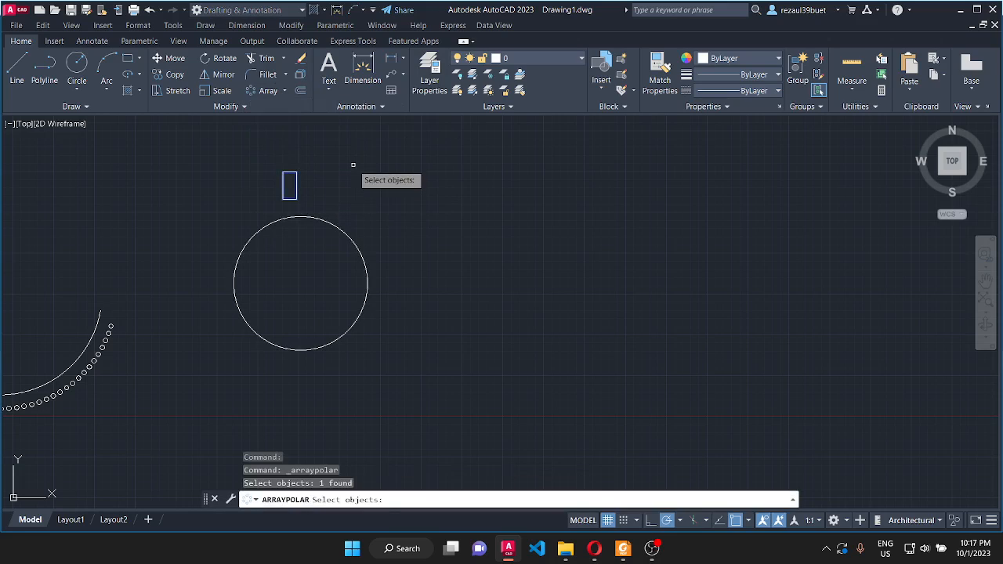
pyautogui.press('Return')
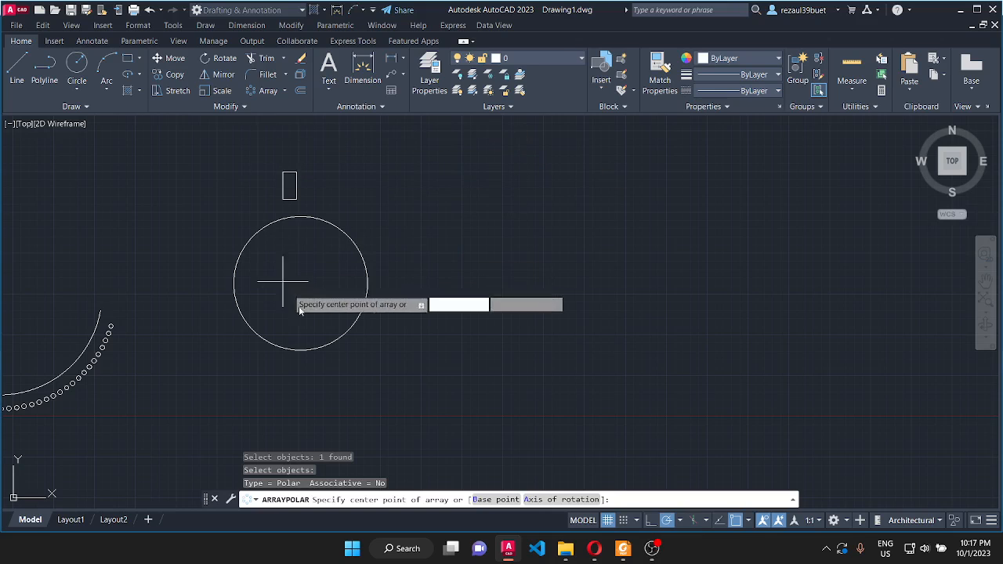
pyautogui.click(300, 282)
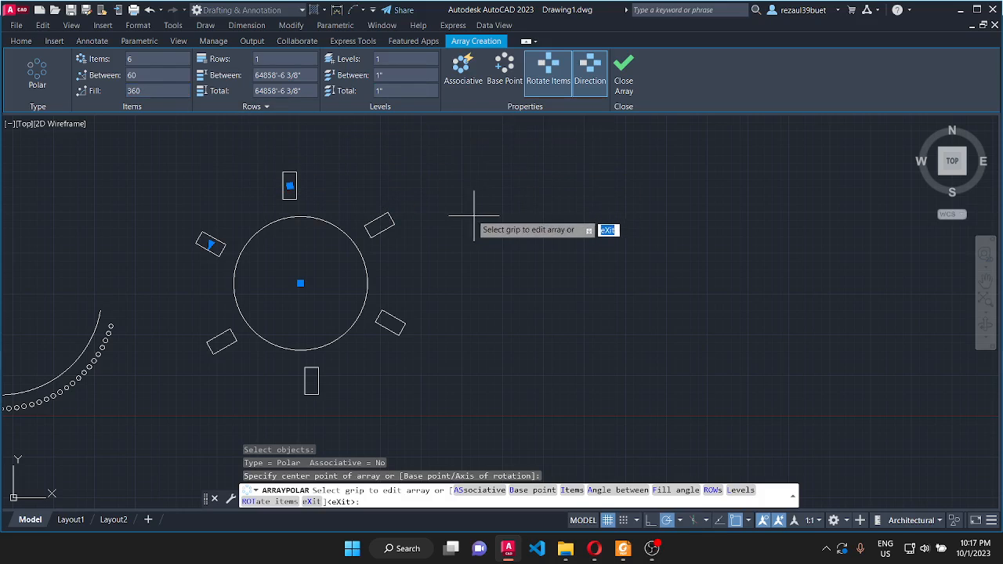
# Step: Toggle the polar array's Associative, Rotate Items and Direction options and restore each one
pyautogui.click(464, 69)
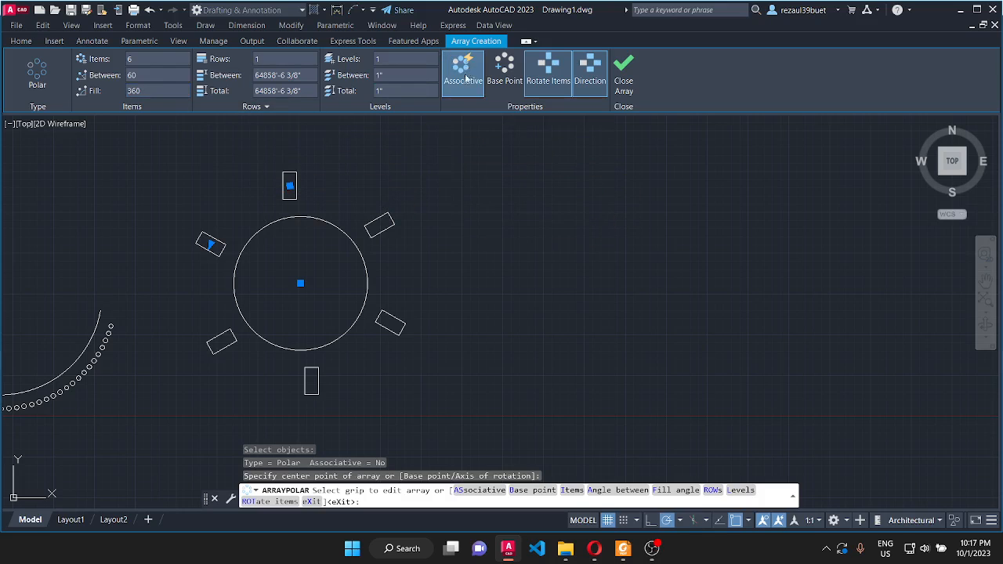
pyautogui.click(456, 74)
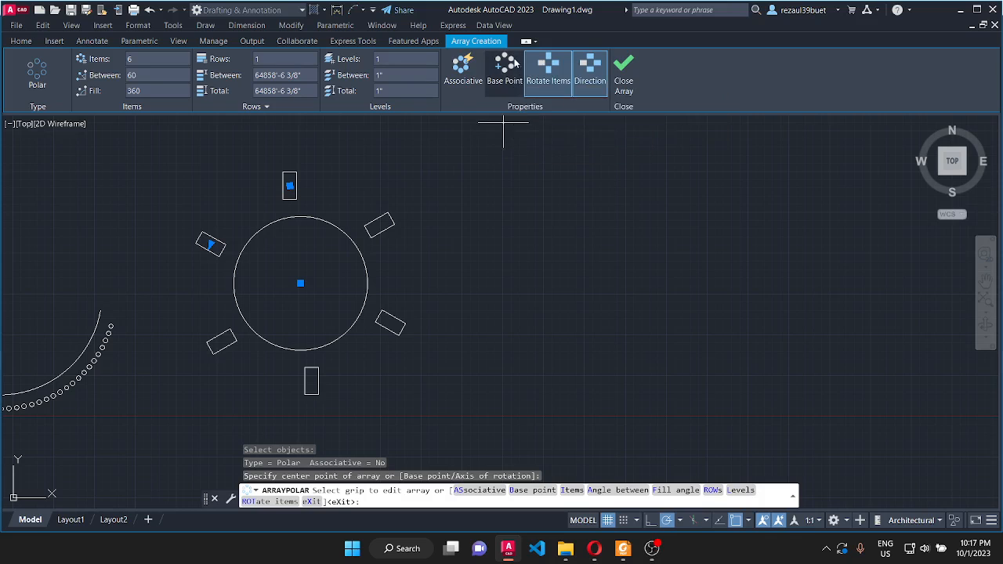
pyautogui.click(550, 76)
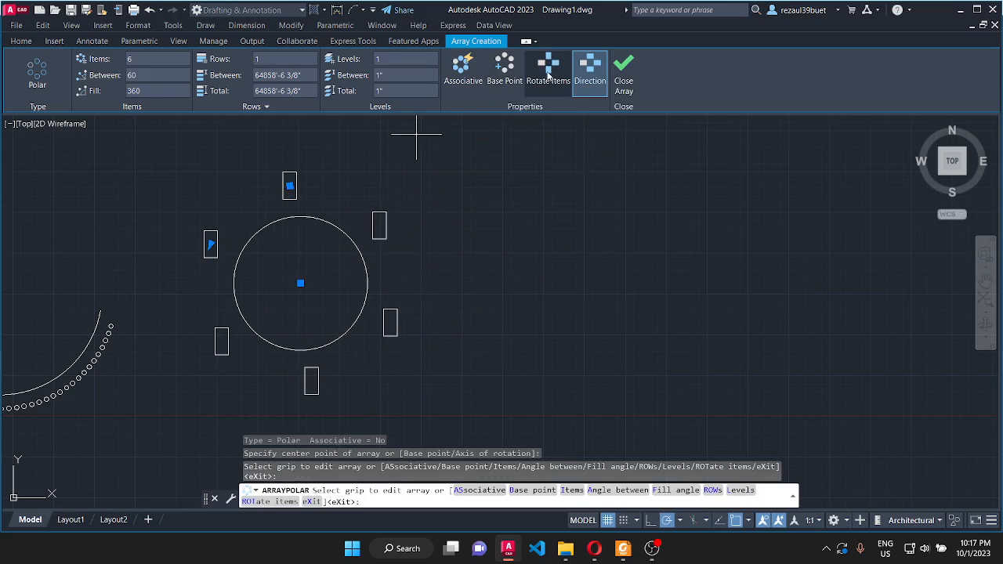
pyautogui.click(548, 72)
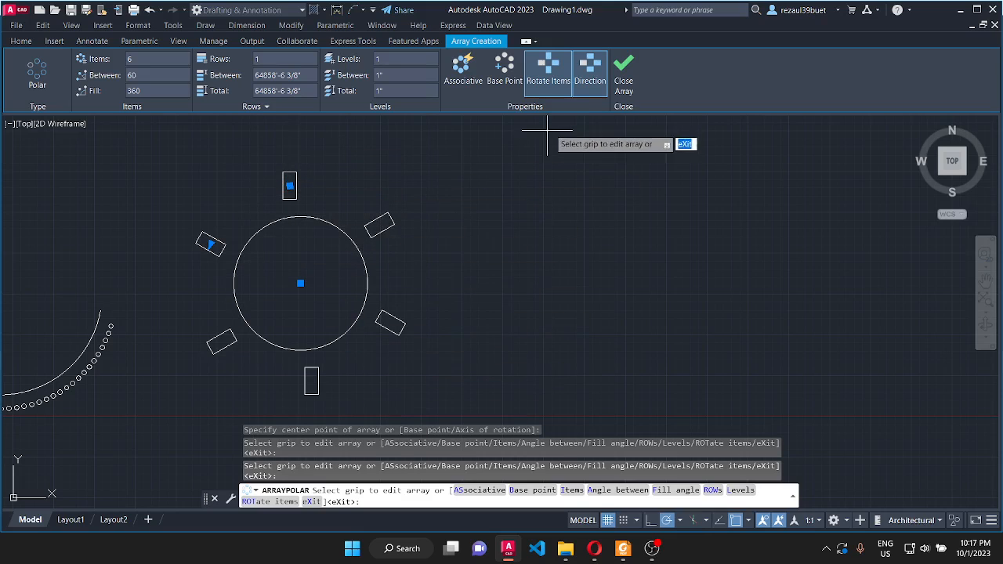
pyautogui.click(589, 82)
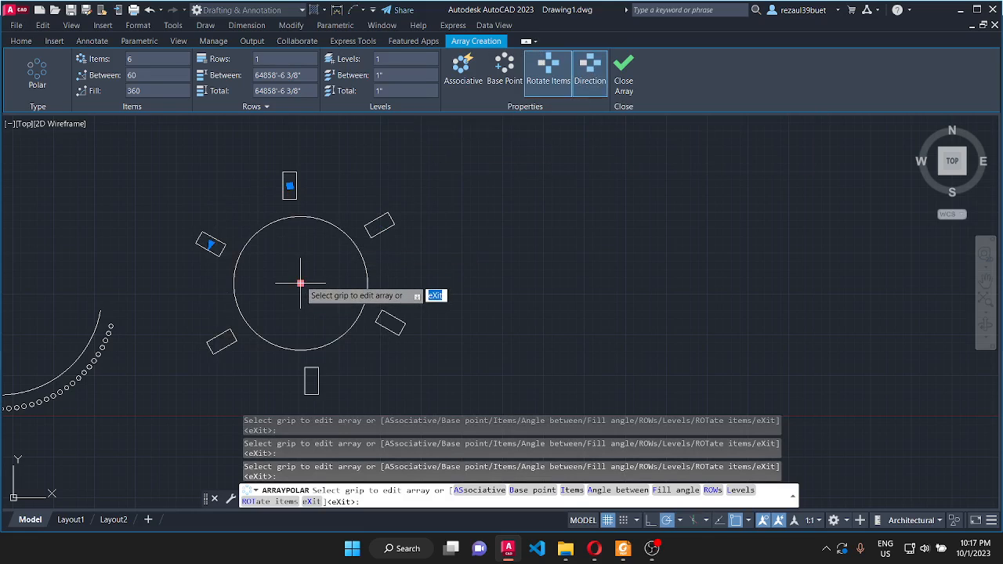
# Step: Move the polar array by its centre grip to empty space beyond the large circle, and end the array command
pyautogui.click(300, 282)
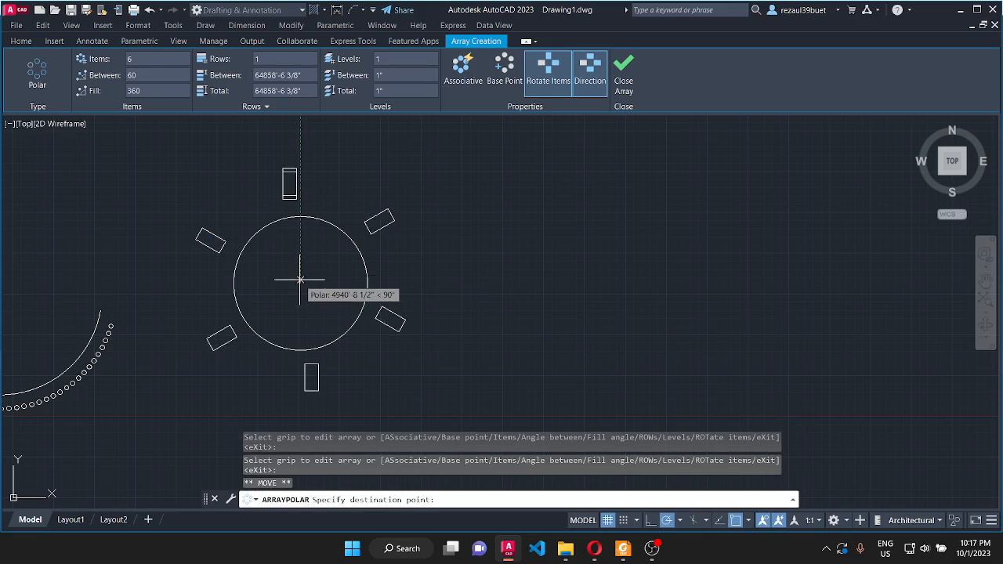
pyautogui.click(542, 260)
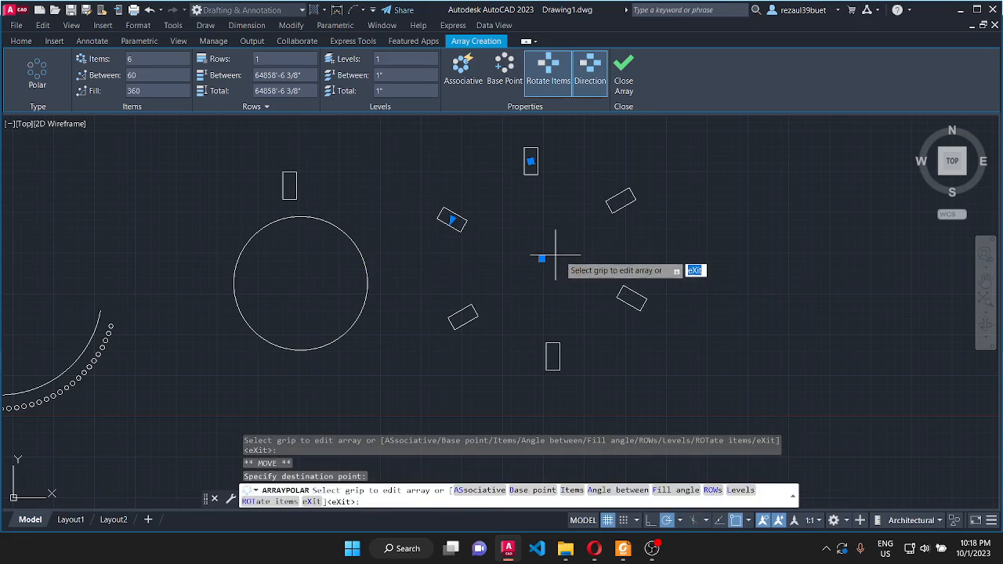
pyautogui.press('Escape')
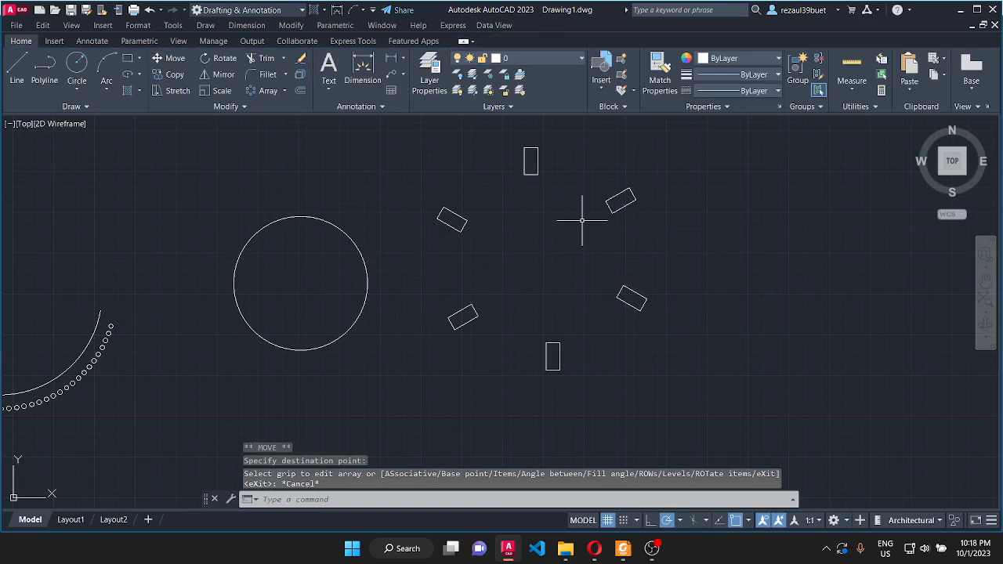